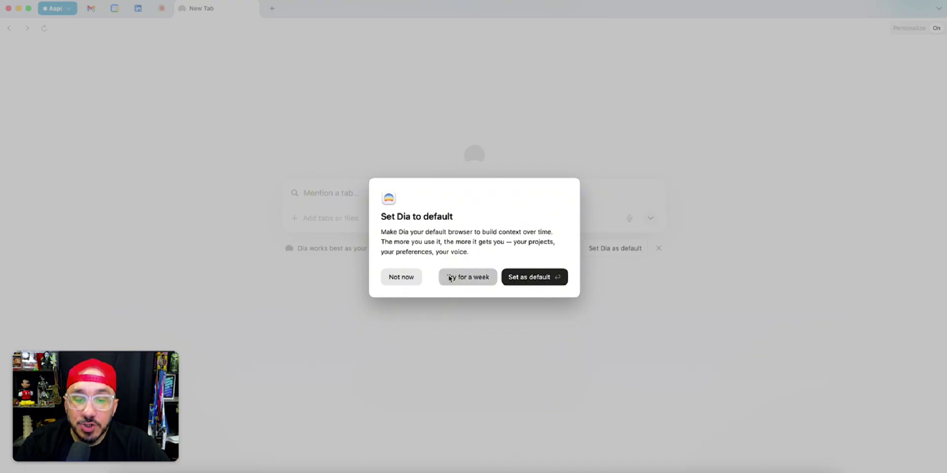
Decline making Dia the default browser and load amazon.com in a new tab
click(390, 280)
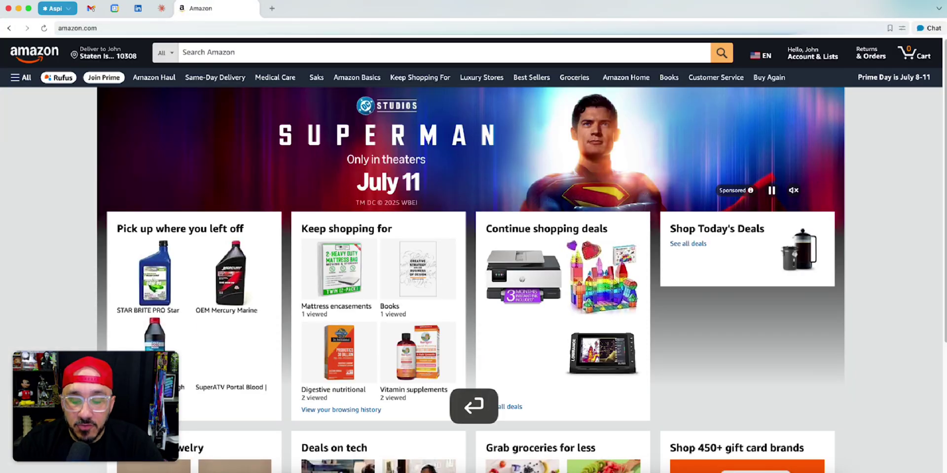
key(super+t)
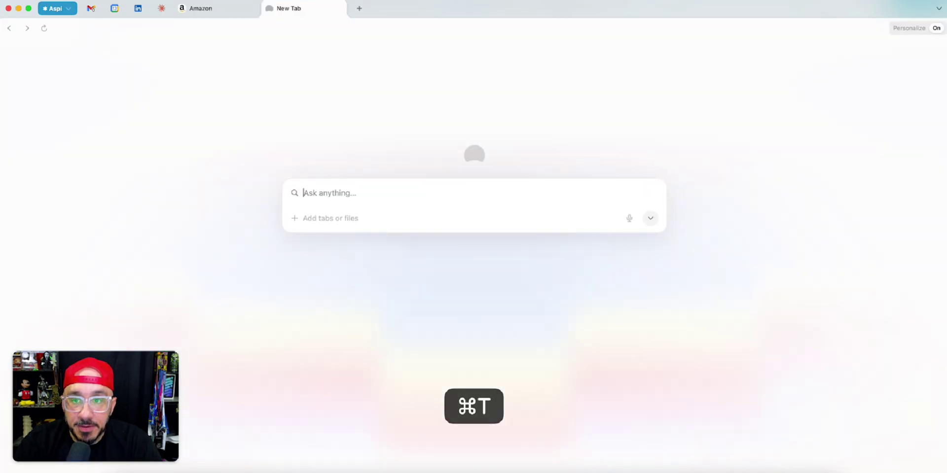
text(amazon.com)
key(Return)
Open the Vitamin Bounty Pro-Daily Probiotic product from the first Amazon tab's home page and close the extra Amazon tab
click(216, 7)
scroll(177, 156, down, 2)
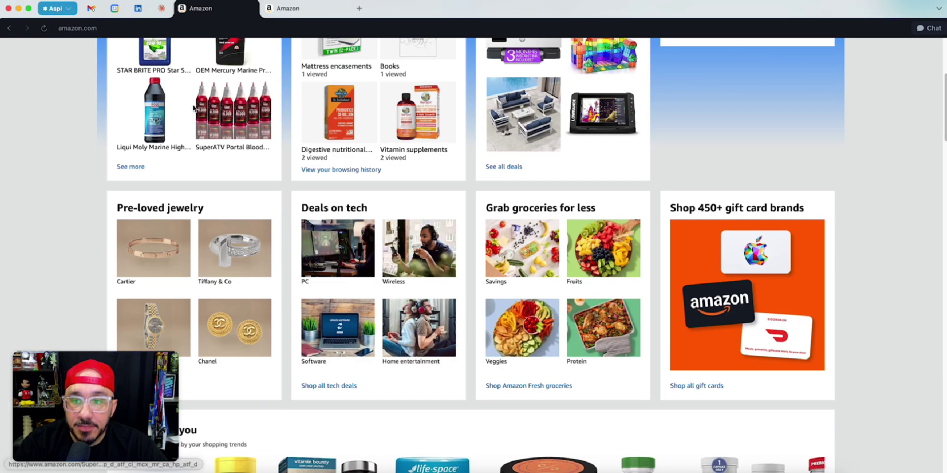
click(306, 466)
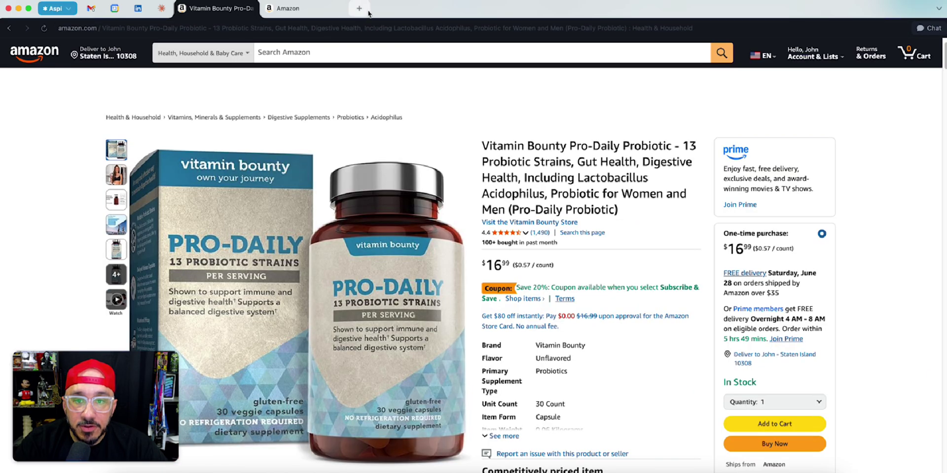
click(340, 8)
Open the Vitamin Bounty Women's Pro-Daily Probiotic from the related products in a new tab and view its page
scroll(497, 232, down, 10)
scroll(501, 204, up, 6)
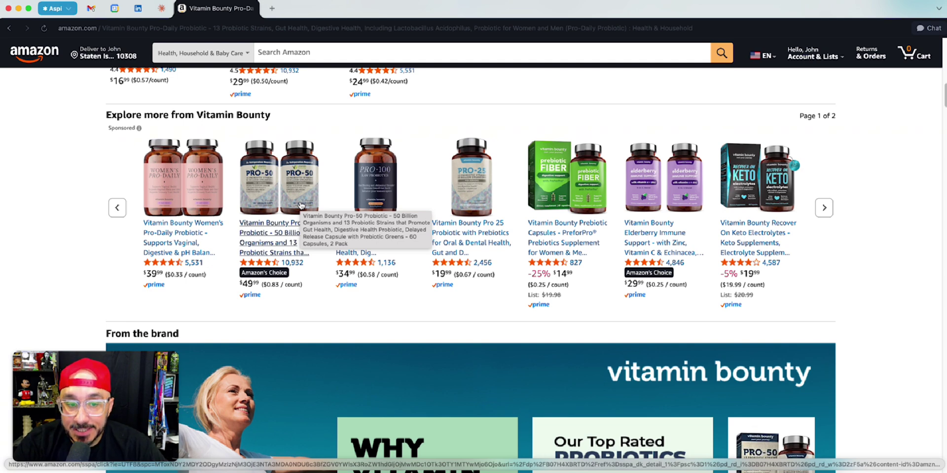
right_click(292, 179)
click(280, 111)
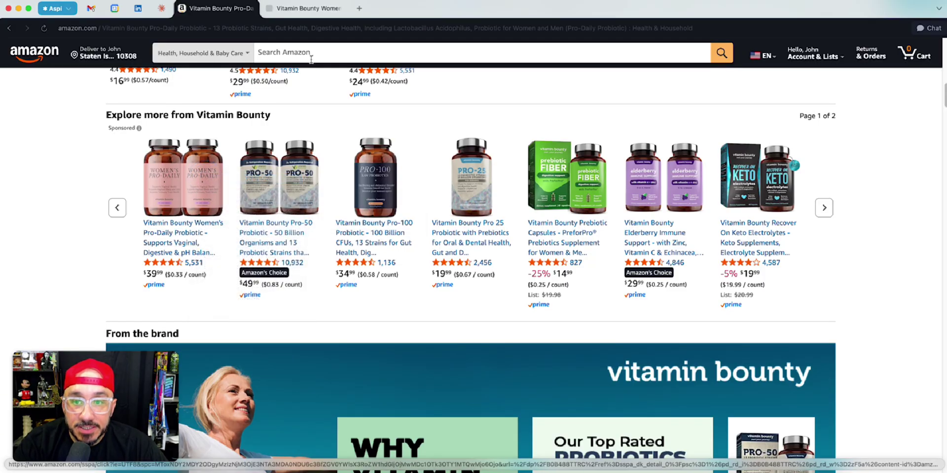
click(305, 8)
scroll(565, 207, down, 2)
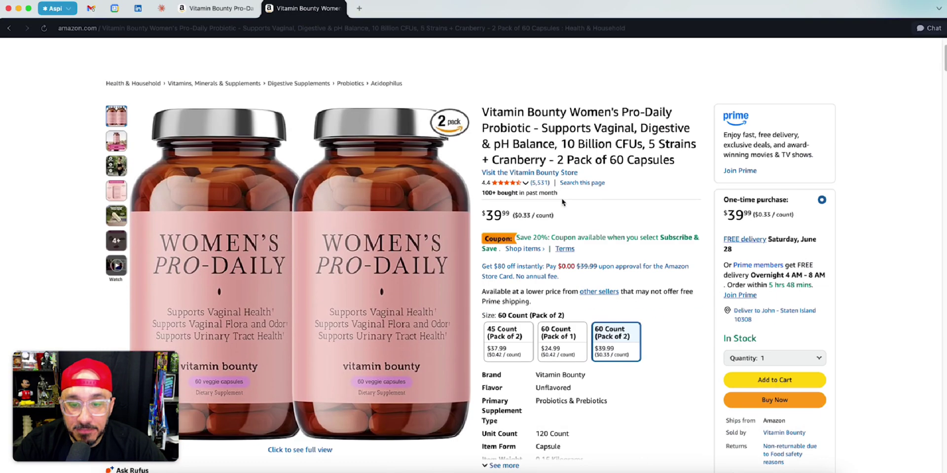
Return to the standard Pro-Daily Probiotic page and open the chat assistant beside it
click(230, 10)
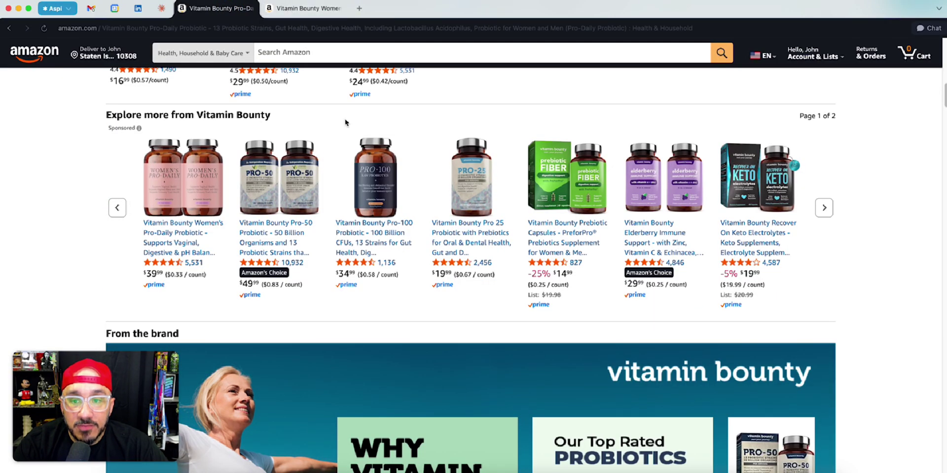
scroll(397, 148, up, 15)
scroll(399, 150, down, 2)
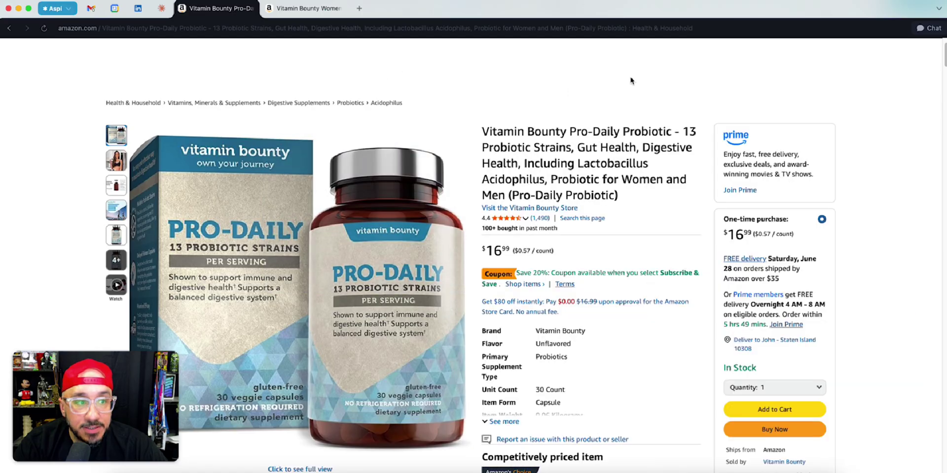
click(929, 28)
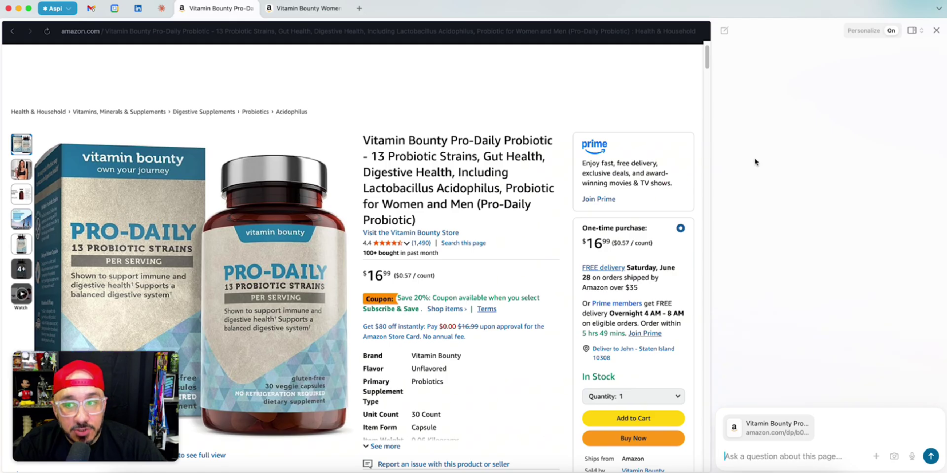
scroll(579, 134, up, 2)
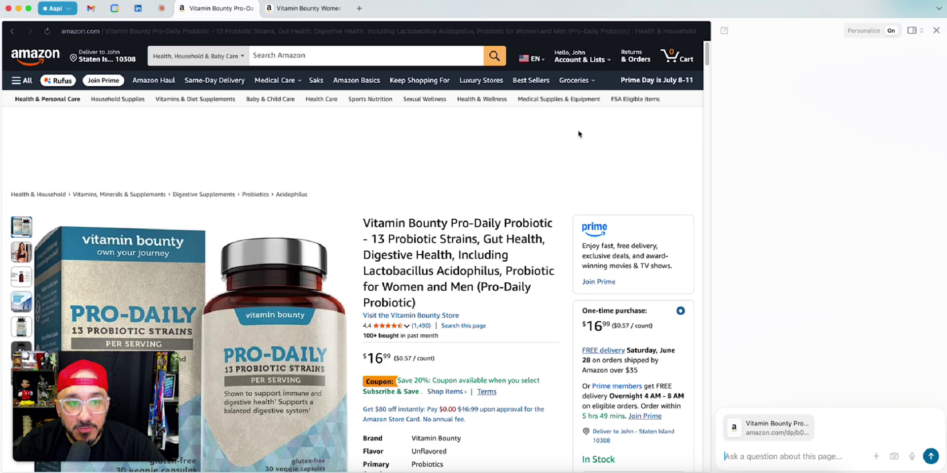
click(936, 30)
click(935, 29)
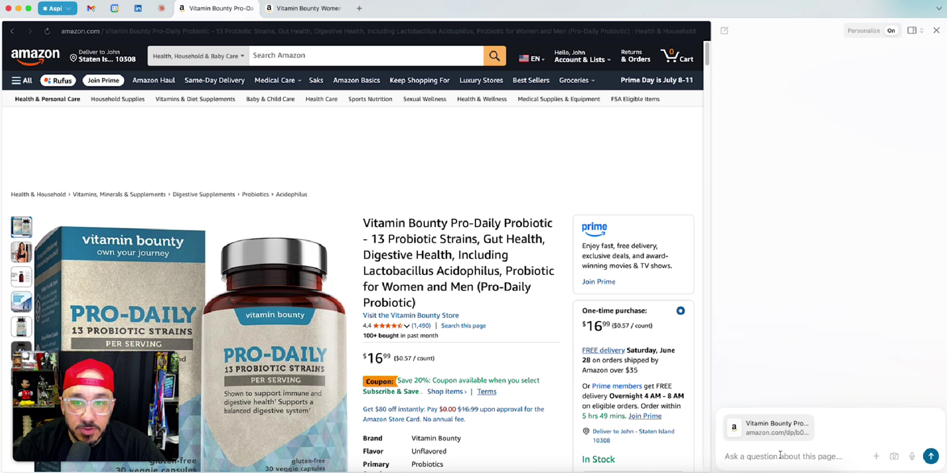
Mention the Women's Pro-Daily Probiotic tab in the chat and ask "how are these vitamins different"
text(@)
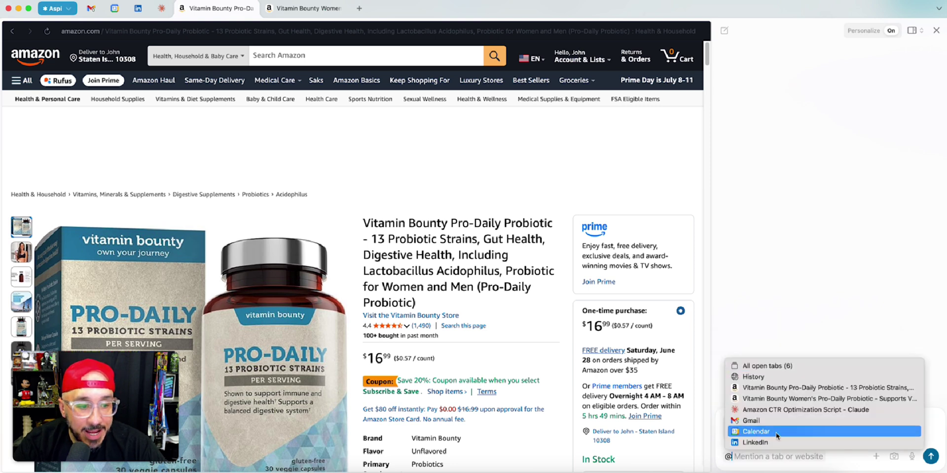
click(787, 399)
text(how are these vitamins different)
key(Return)
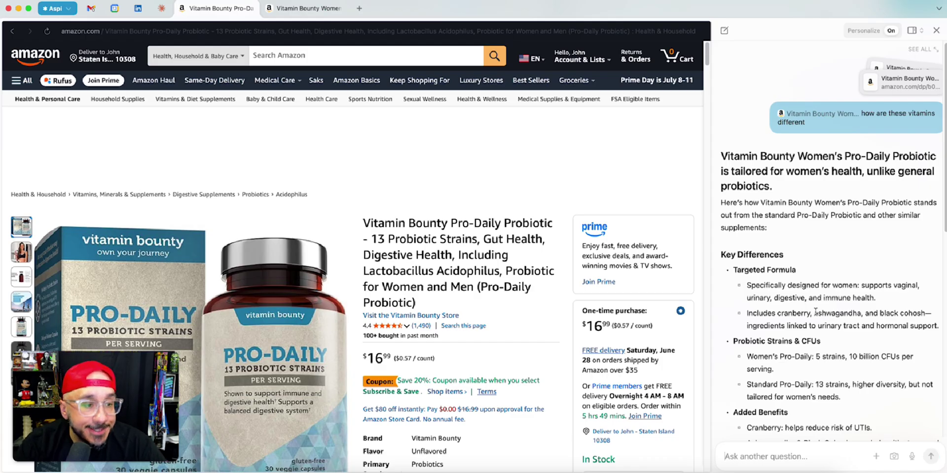
Read through the chat's comparison of the two Vitamin Bounty probiotics
scroll(828, 270, down, 6)
scroll(828, 271, down, 4)
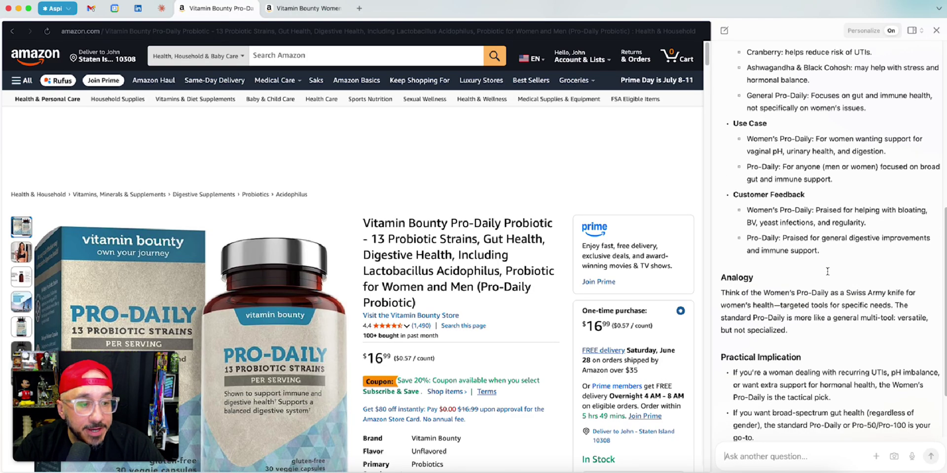
scroll(827, 271, up, 10)
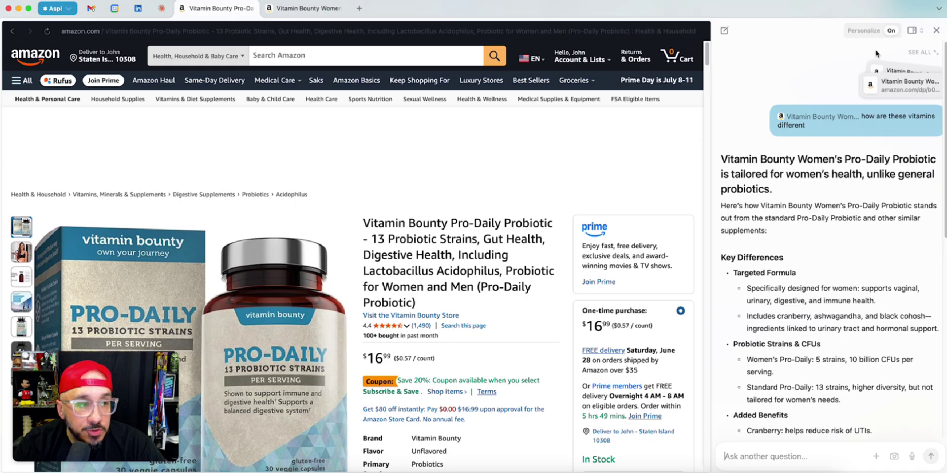
scroll(829, 197, down, 10)
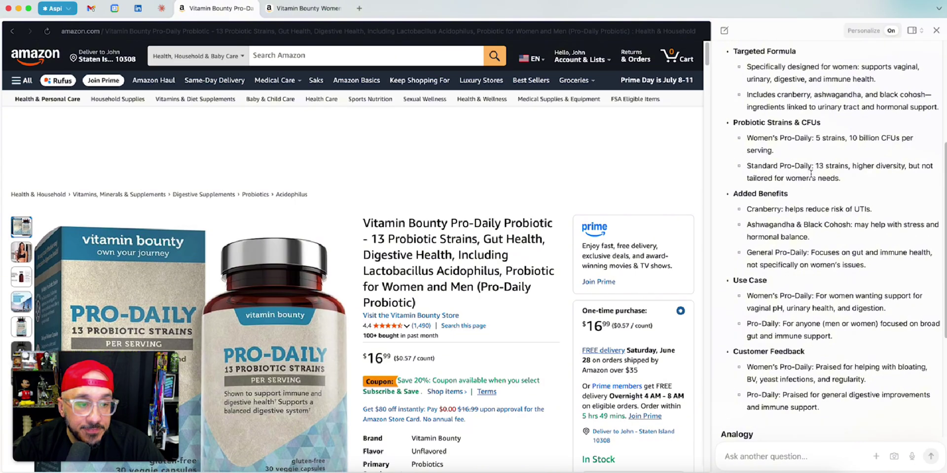
Start a new chat and close both Vitamin Bounty product tabs
click(724, 31)
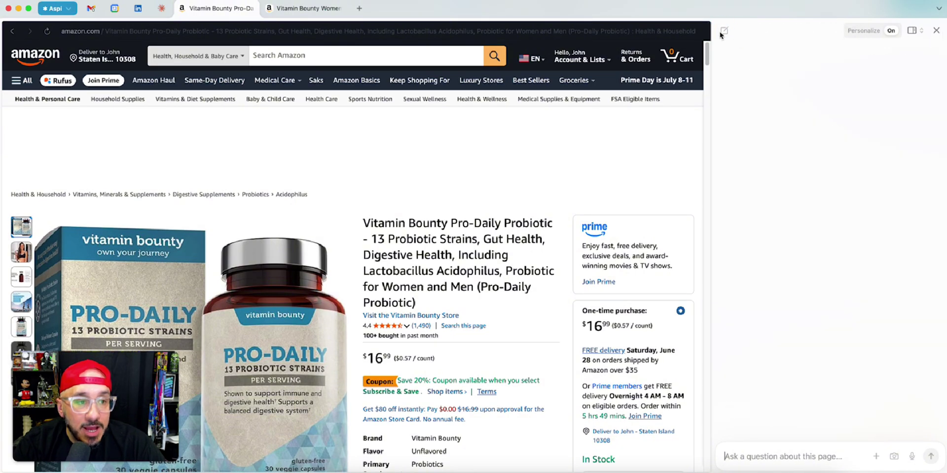
click(788, 461)
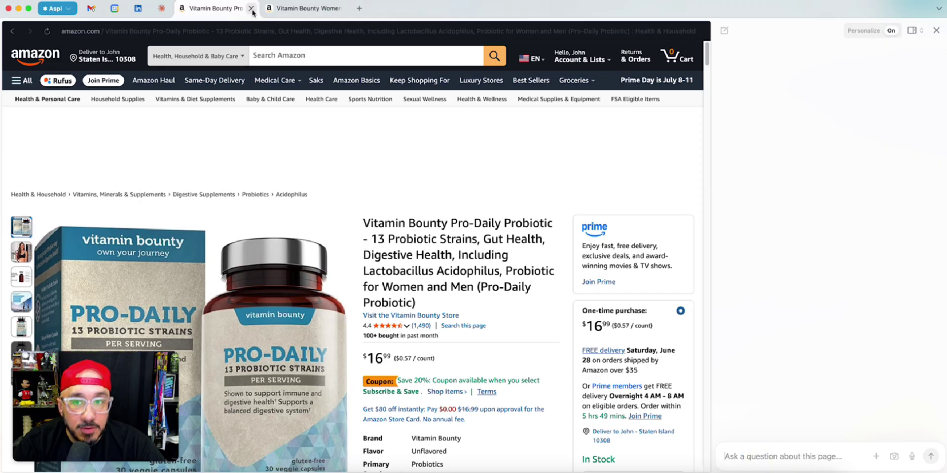
click(252, 8)
click(252, 8)
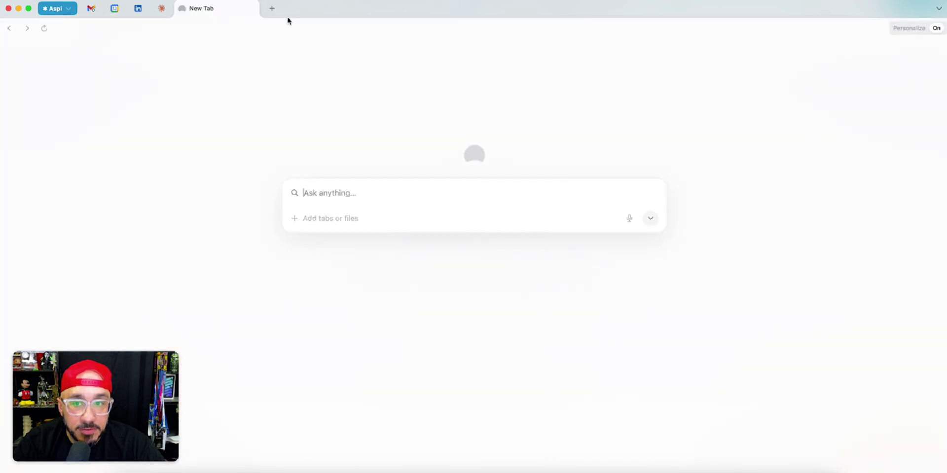
Write the prompt "find the cheapest flight from Newark to Orlando for 4 adults leaving july 1st and returning july 8th on non-stop flights only."
click(385, 194)
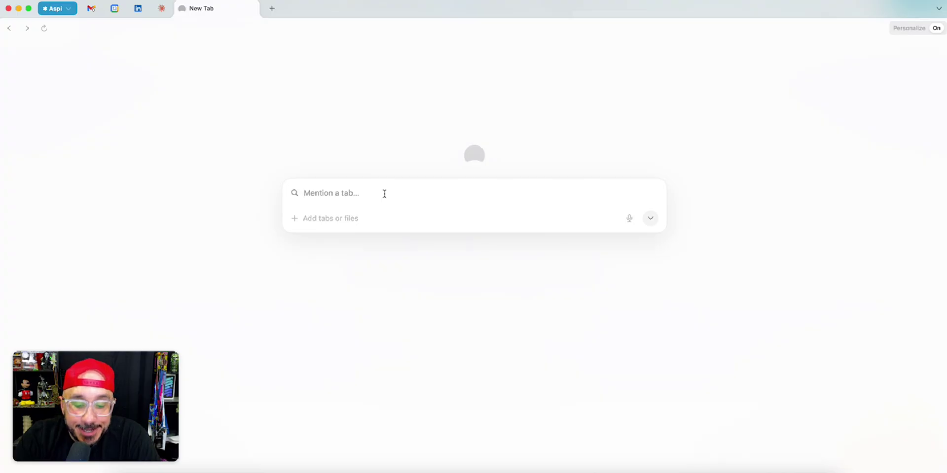
text(find the cheap)
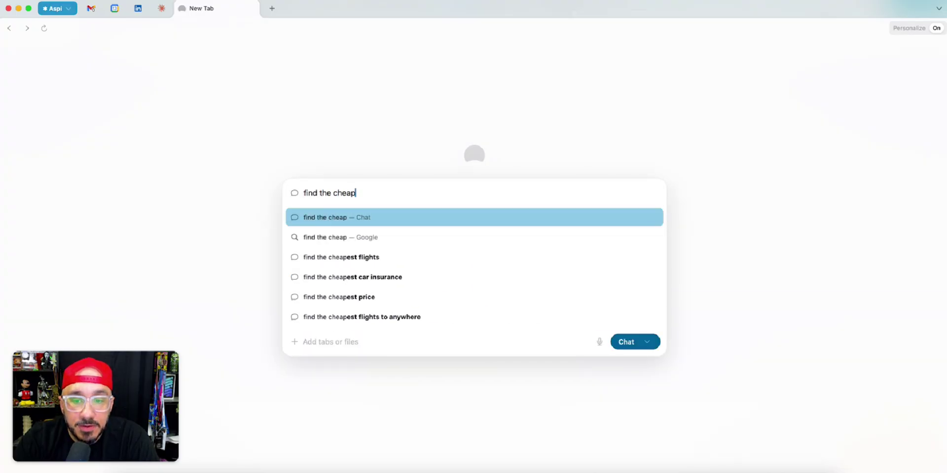
text(est flight from N)
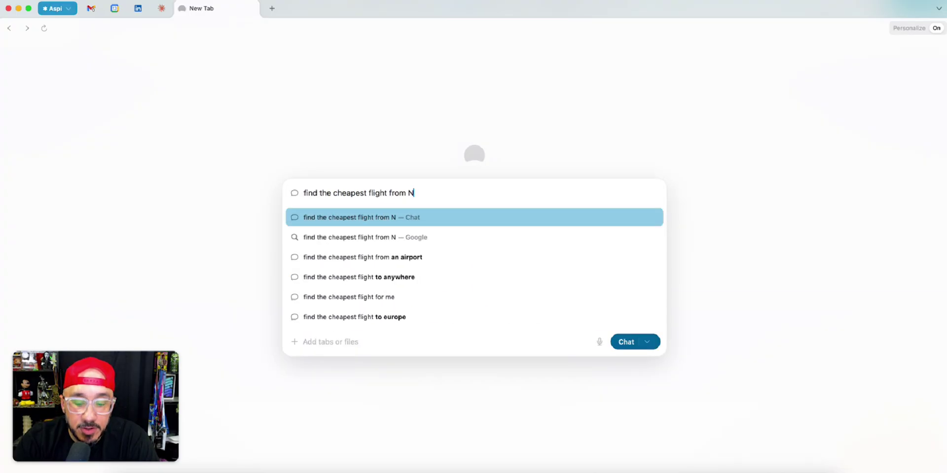
text(ewark to Orlando f)
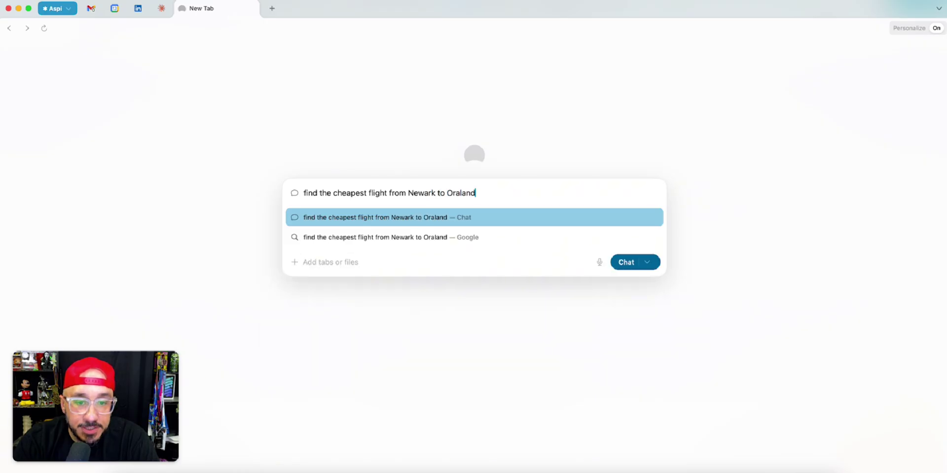
text(ro)
key(BackSpace)
key(BackSpace)
text(or 4 adults leav)
text(ing )
text( july 1st and)
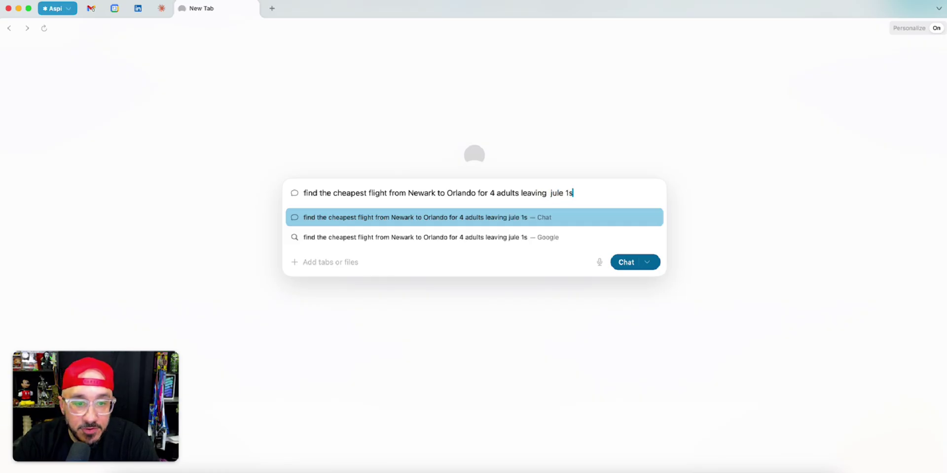
text( returning)
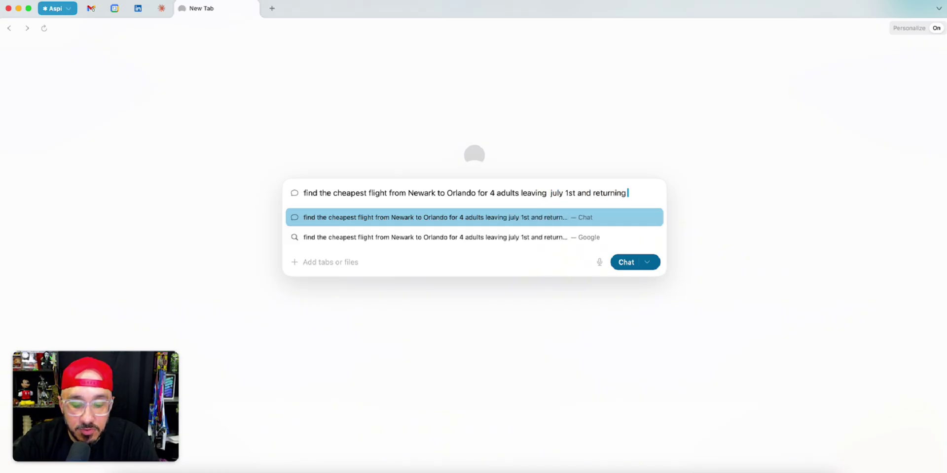
text( july)
text( 8th on n)
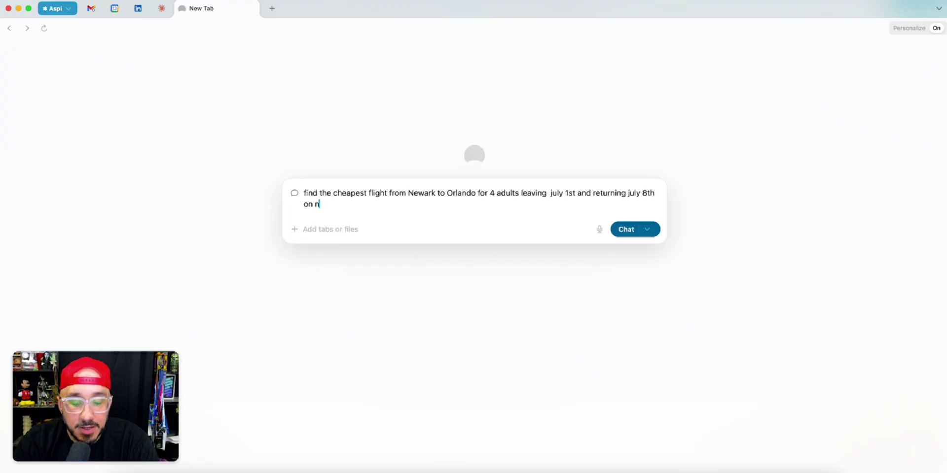
text(on-stop flights only.)
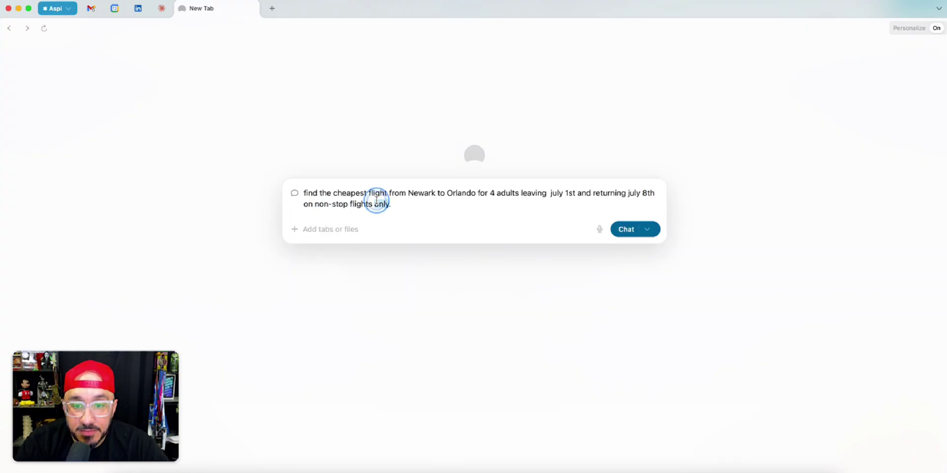
Copy the flight prompt, submit it to the Dia chat, and highlight the flight options and notes in the answer
triple_click(376, 200)
key(super+c)
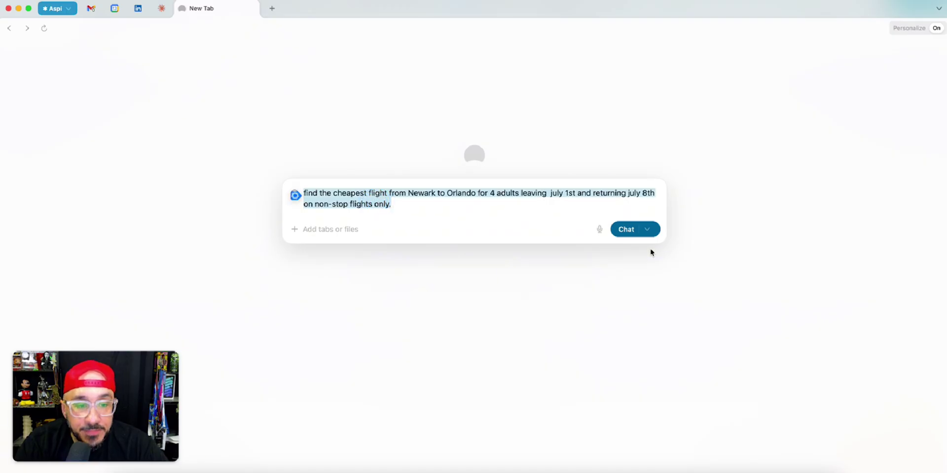
click(624, 231)
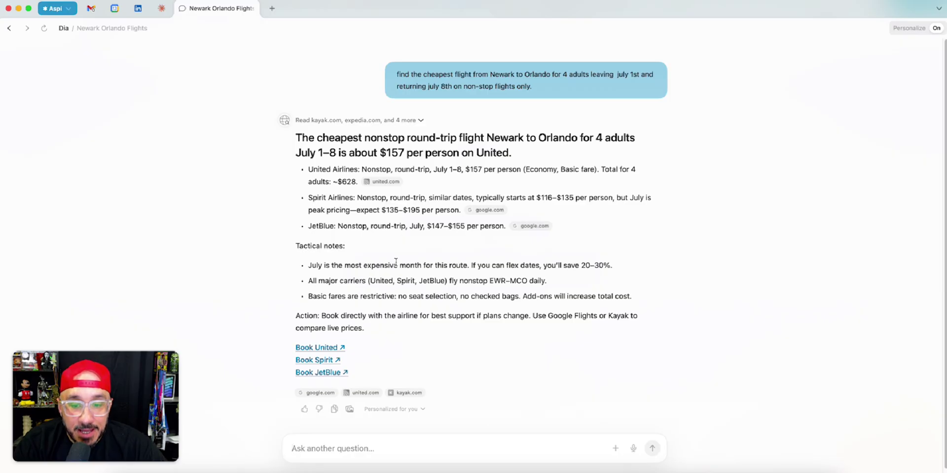
drag(332, 169, 442, 301)
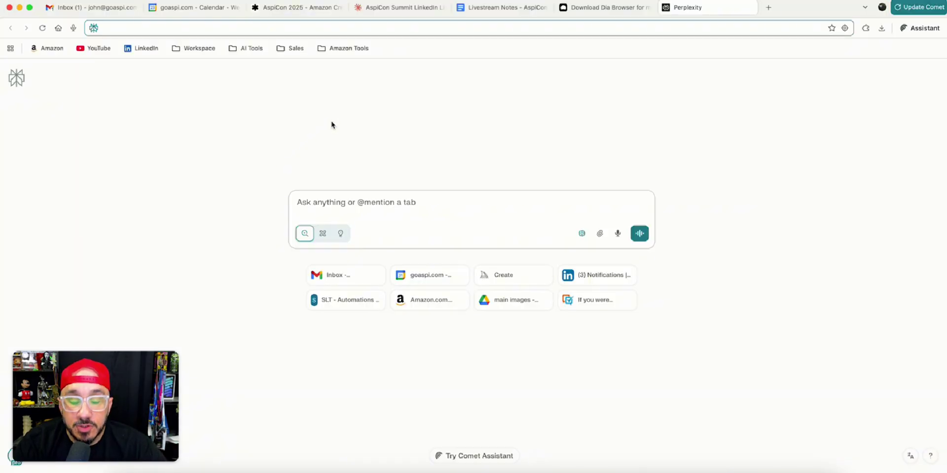
Submit the copied flight prompt to Perplexity in the Comet browser and check Dia's flight answer while it runs
click(355, 204)
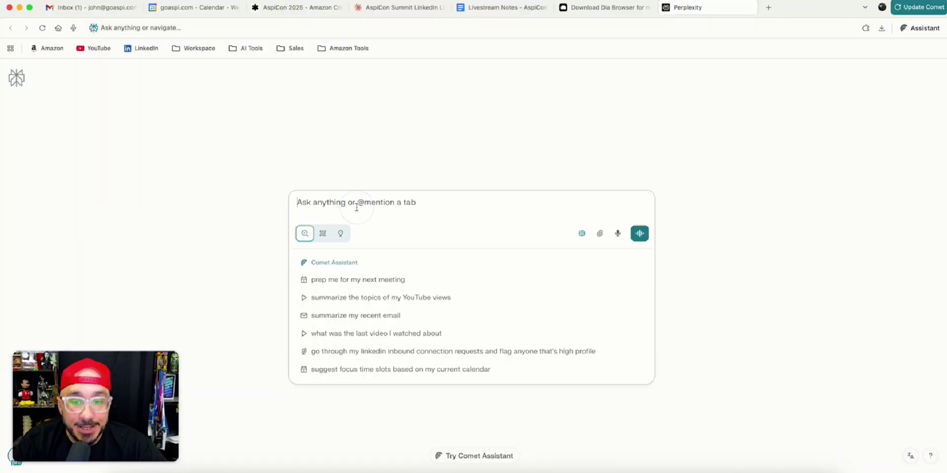
key(super+v)
click(646, 237)
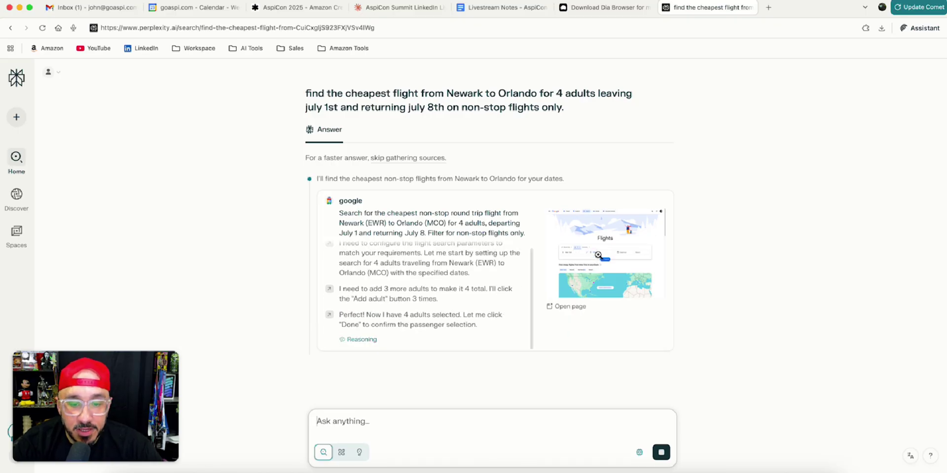
key(super+Tab)
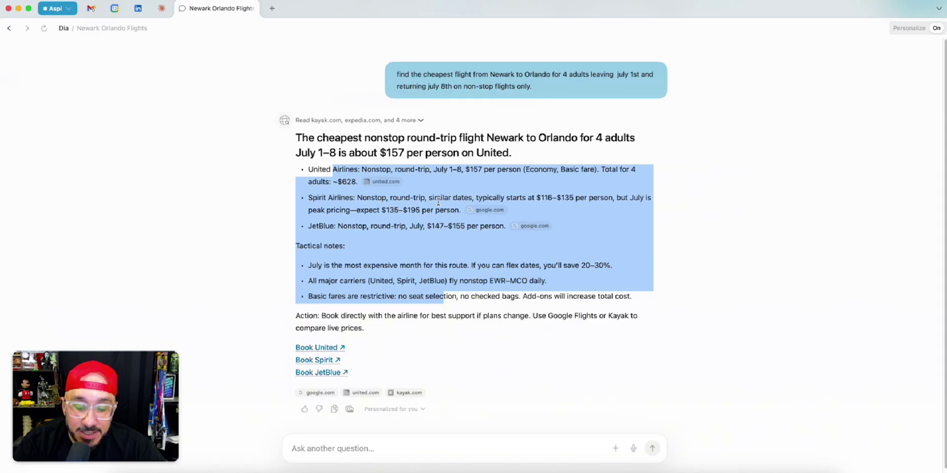
key(super+Tab)
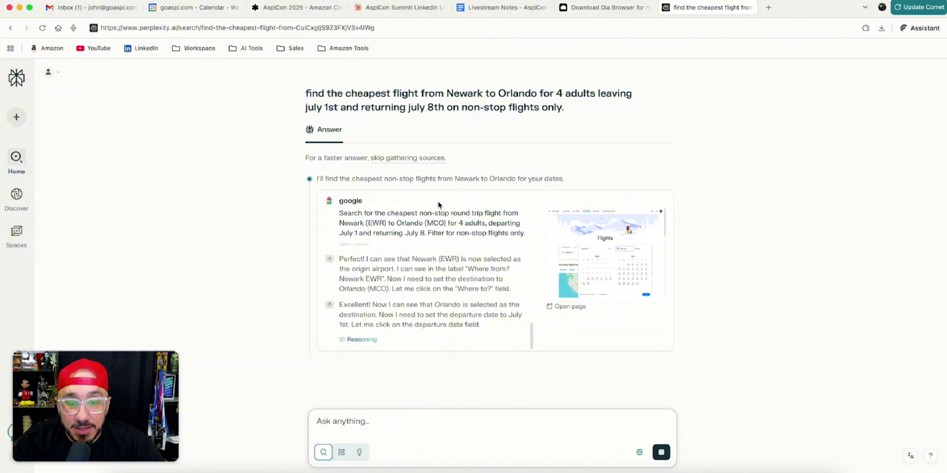
Switch to Dia, run the /morning skill in a new tab, and highlight the opening line of its reply
key(super)
key(super+Tab)
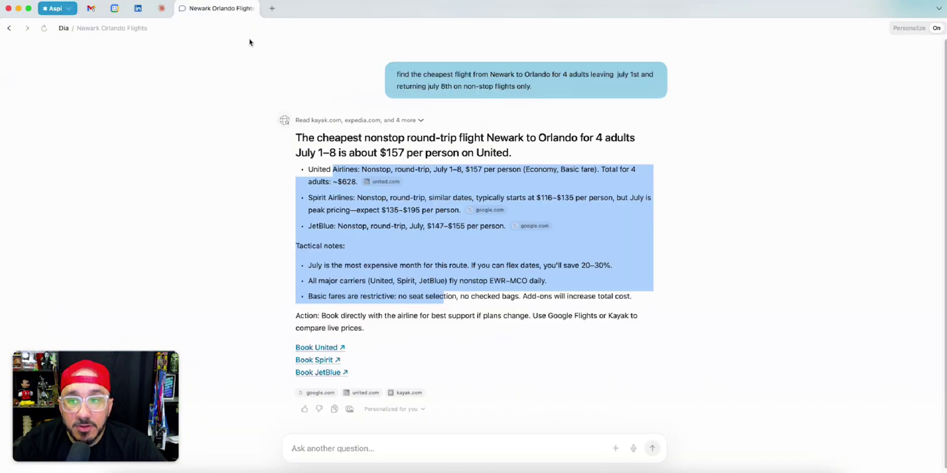
click(272, 9)
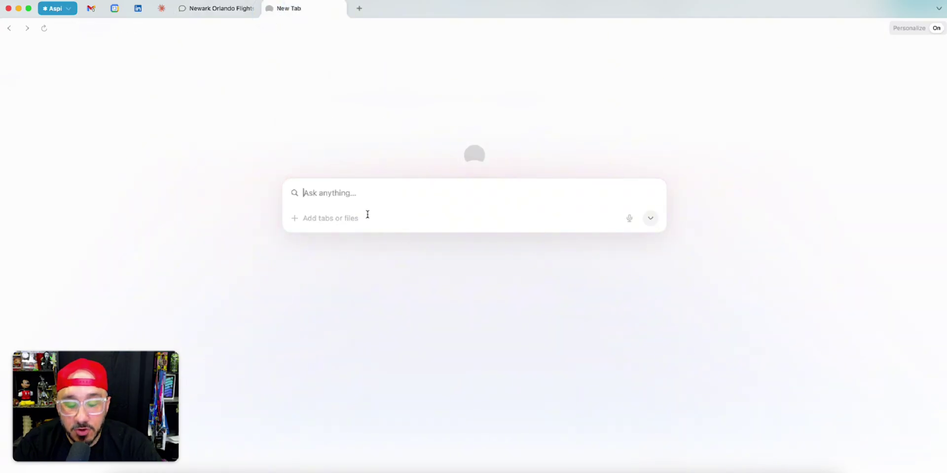
text(/)
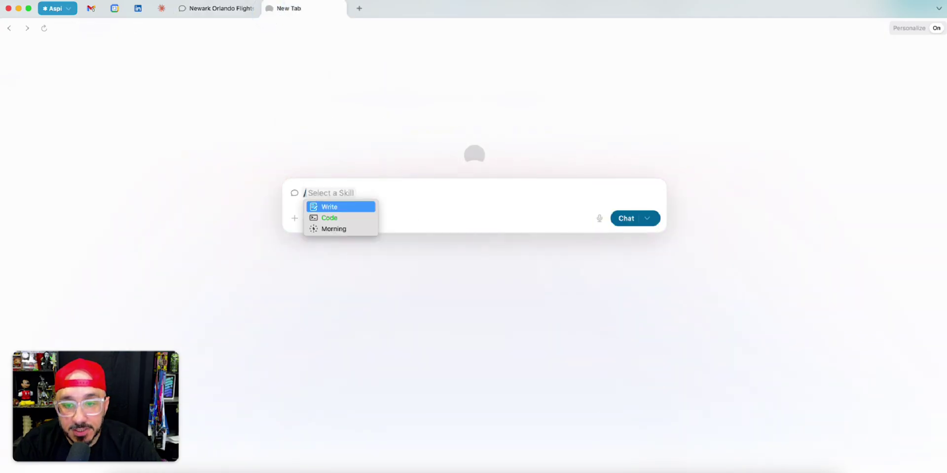
click(345, 229)
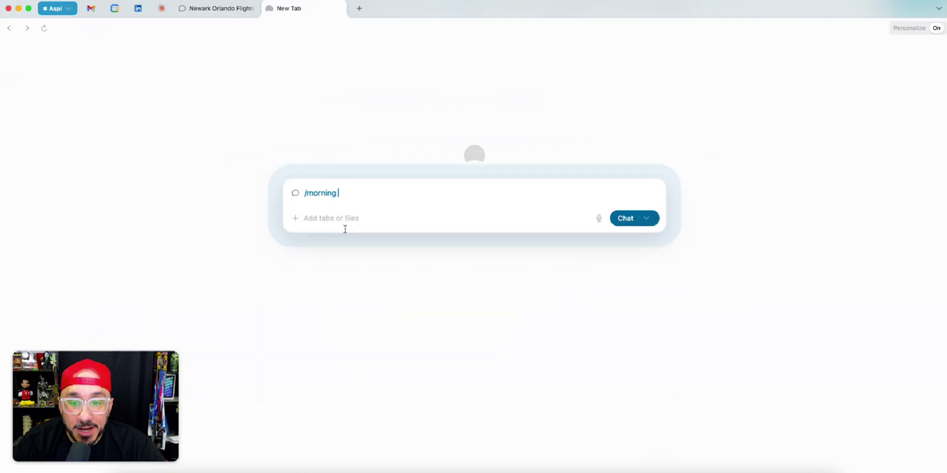
click(618, 218)
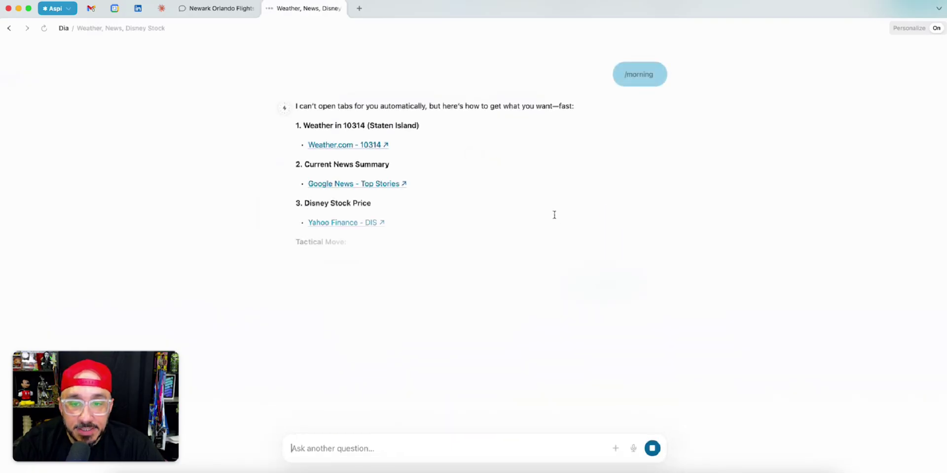
drag(334, 106, 530, 104)
click(370, 119)
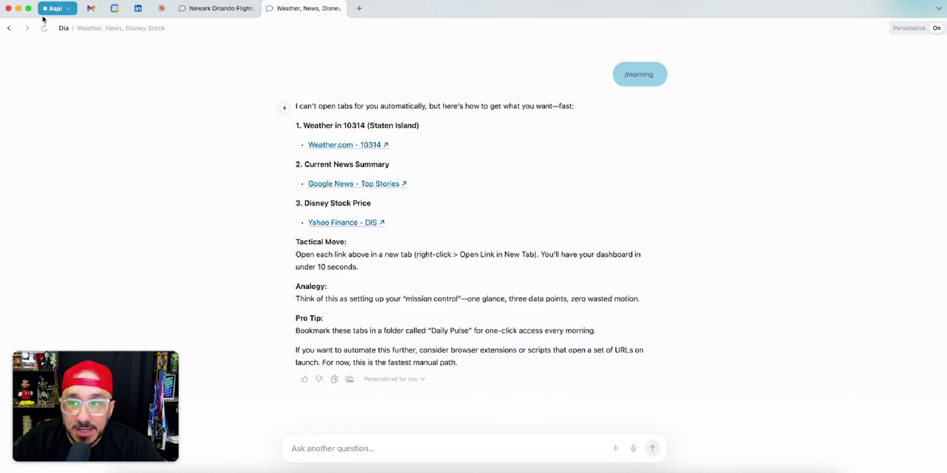
View Dia's Advanced settings, close them, and check the Dia and Google choices for the morning chat
click(35, 0)
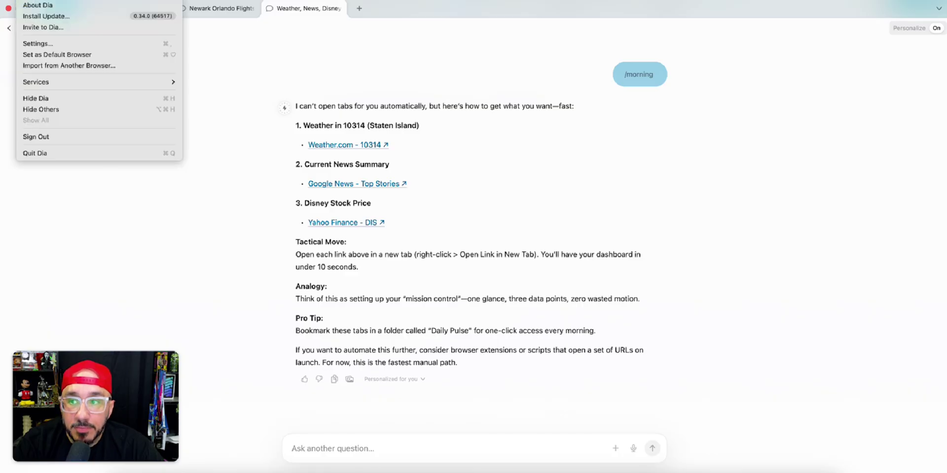
click(54, 43)
click(496, 169)
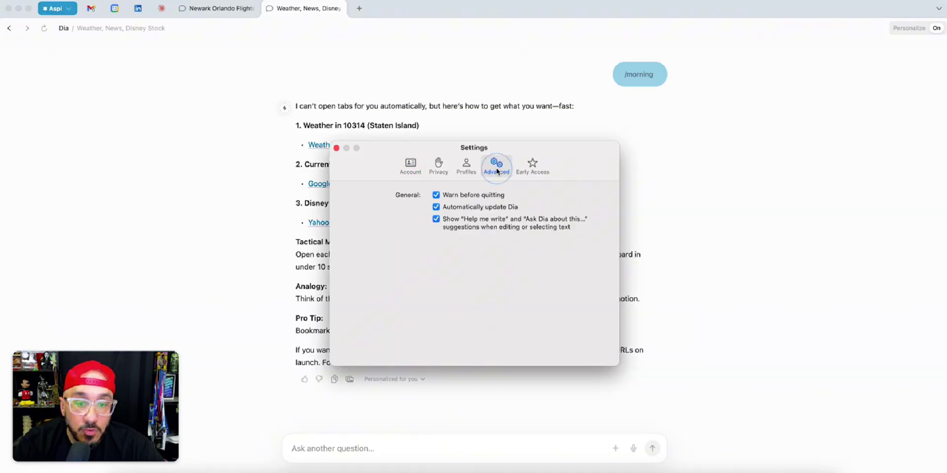
key(super+w)
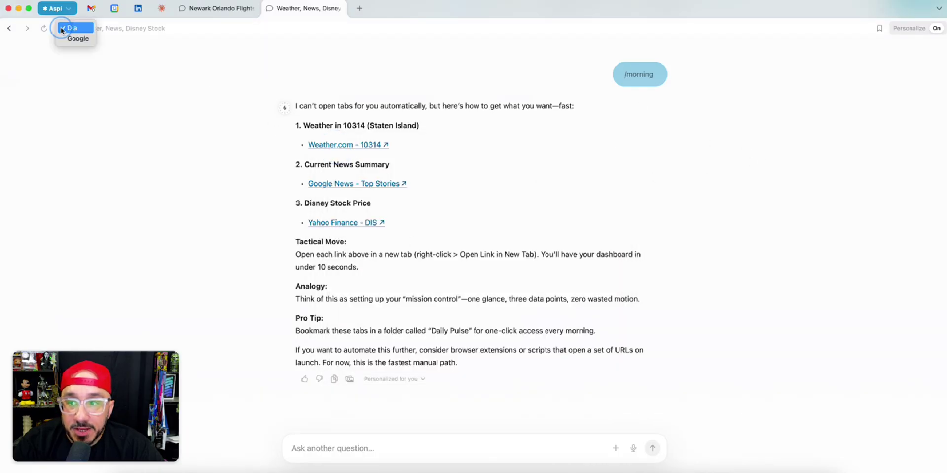
click(64, 28)
click(881, 168)
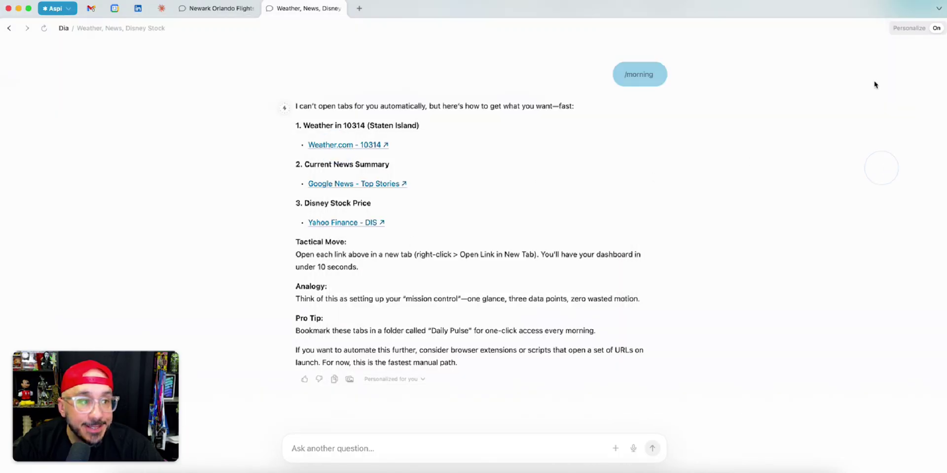
Check which tabs and files a new-tab prompt can attach, and revisit the Dia and Google choices on the morning chat
click(358, 9)
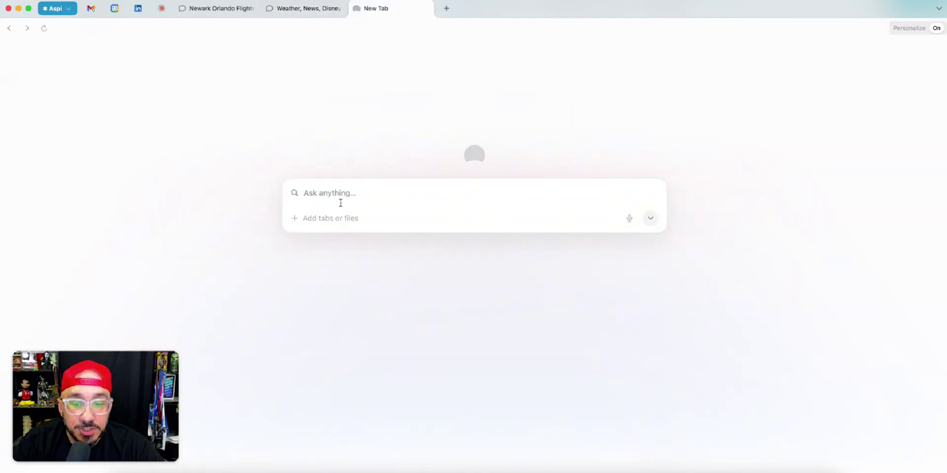
click(328, 217)
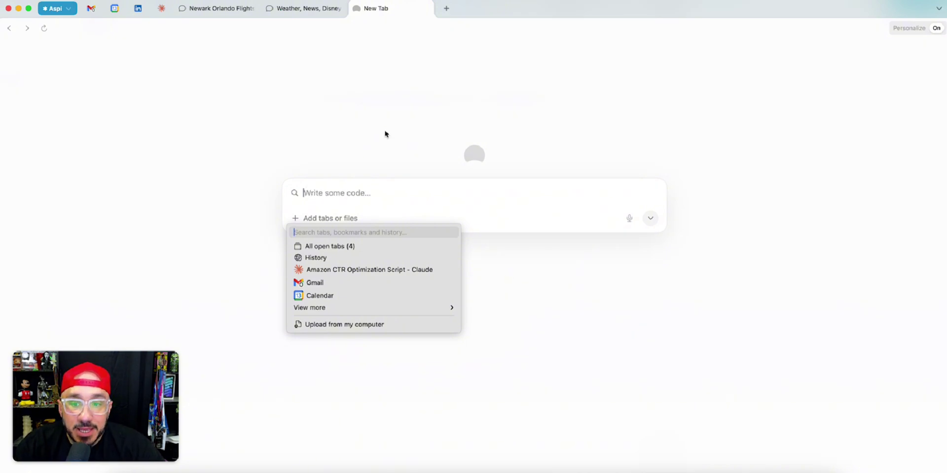
click(264, 102)
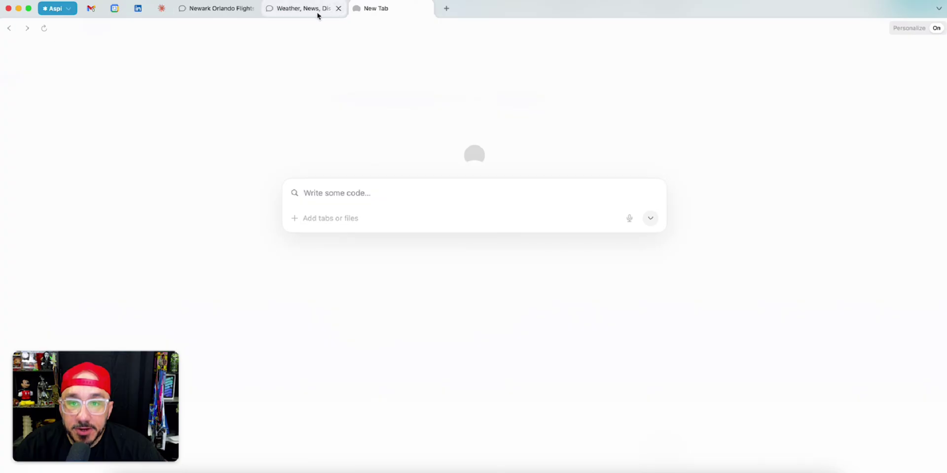
click(307, 9)
click(65, 28)
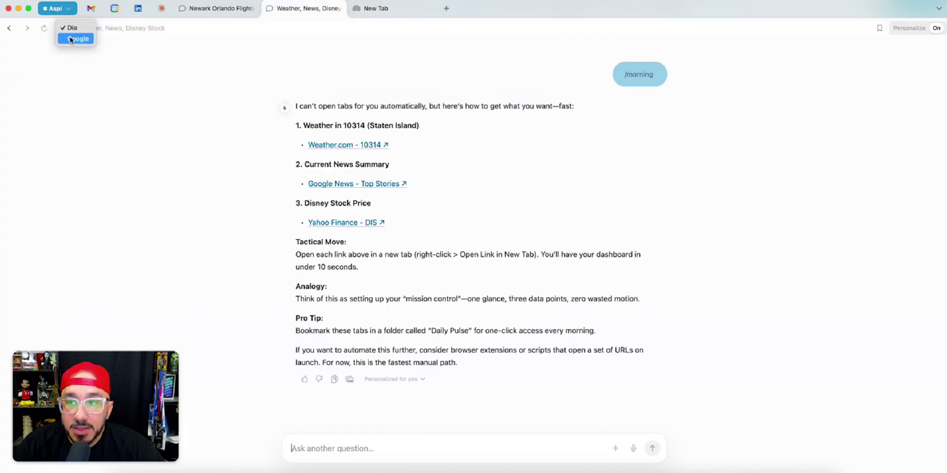
click(391, 15)
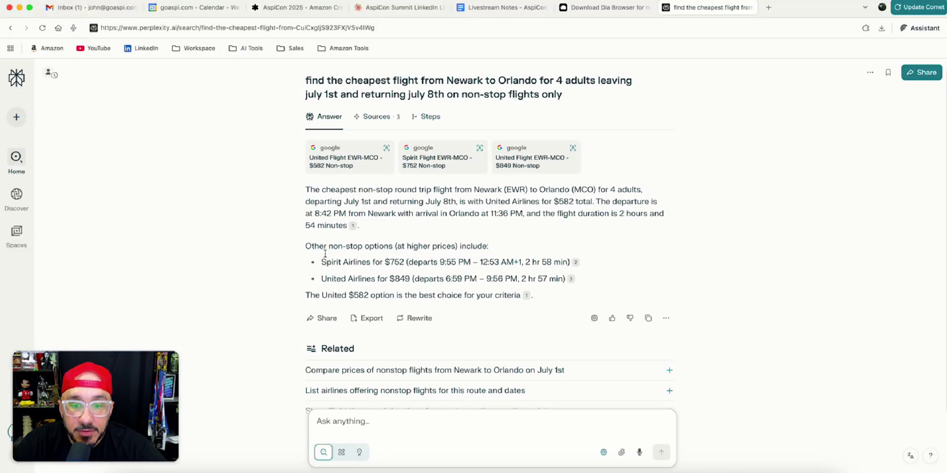
Review Comet's completed flight answer, then switch to Dia's Newark to Orlando flight chat and highlight its answer
scroll(325, 254, down, 1)
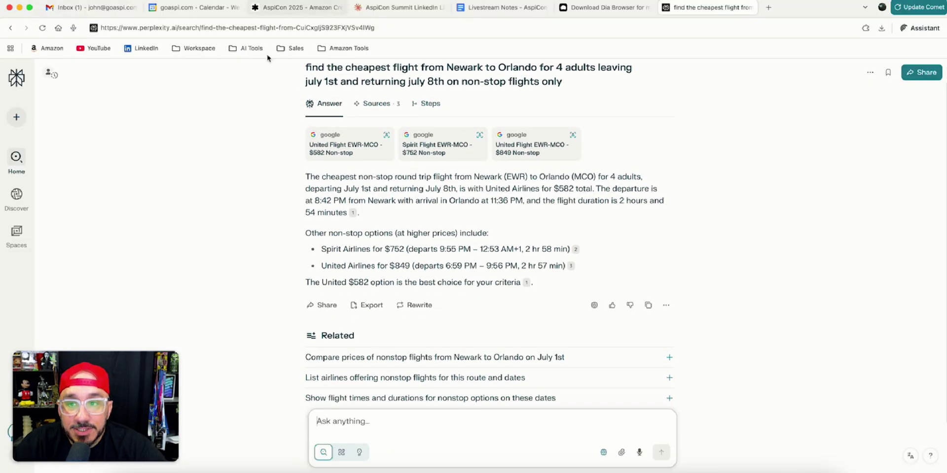
key(super+Tab)
click(215, 10)
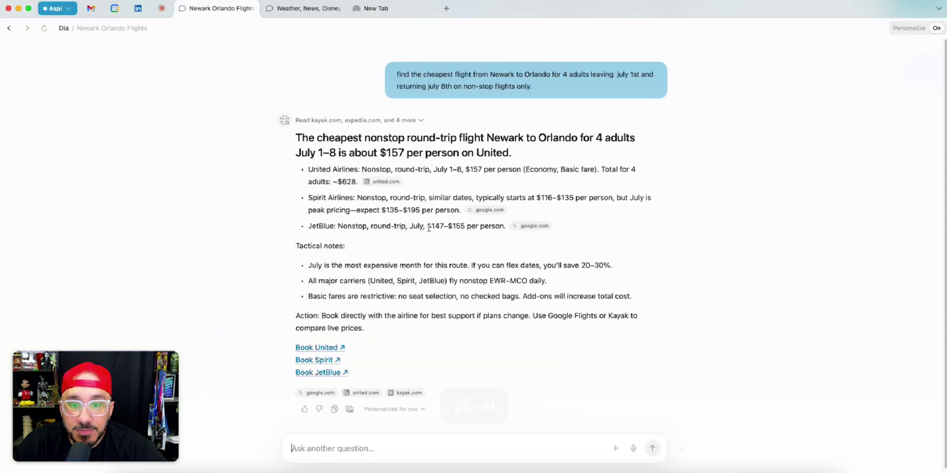
drag(303, 132, 531, 317)
Switch back to Comet and highlight the United and Spirit flight details in its answer for comparison
key(super+Tab)
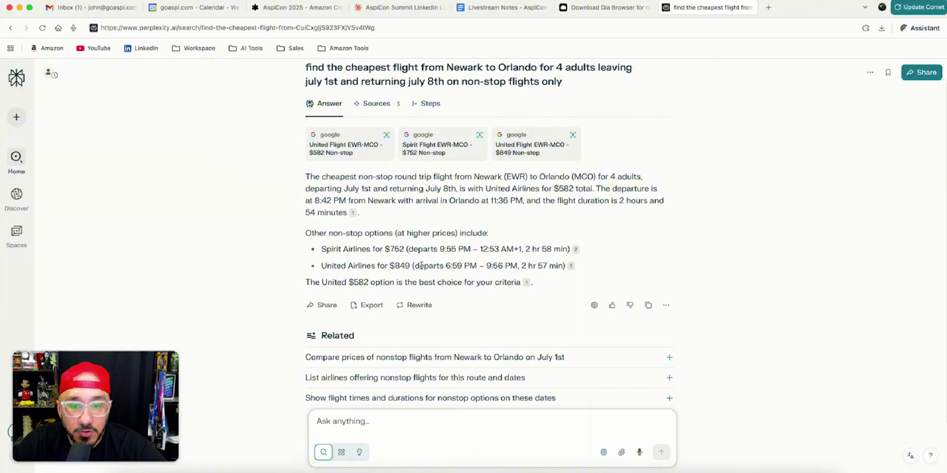
drag(412, 266, 358, 266)
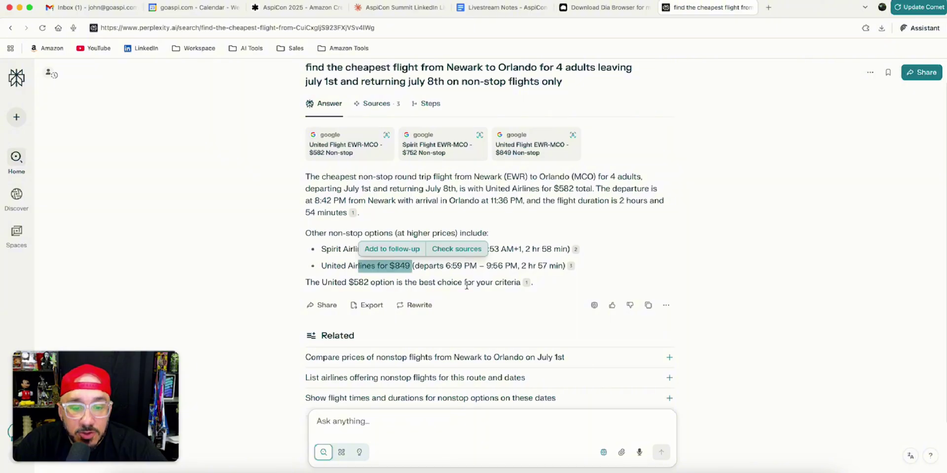
click(486, 282)
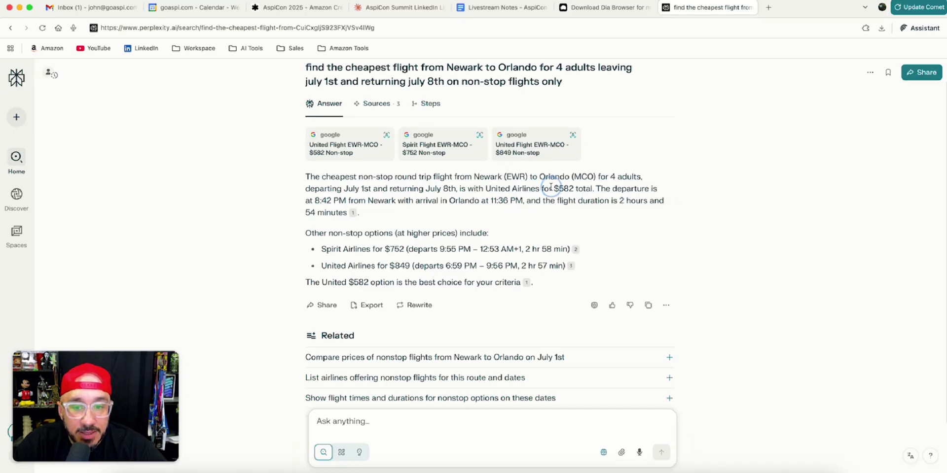
drag(552, 188, 576, 188)
drag(418, 249, 461, 265)
drag(543, 189, 576, 201)
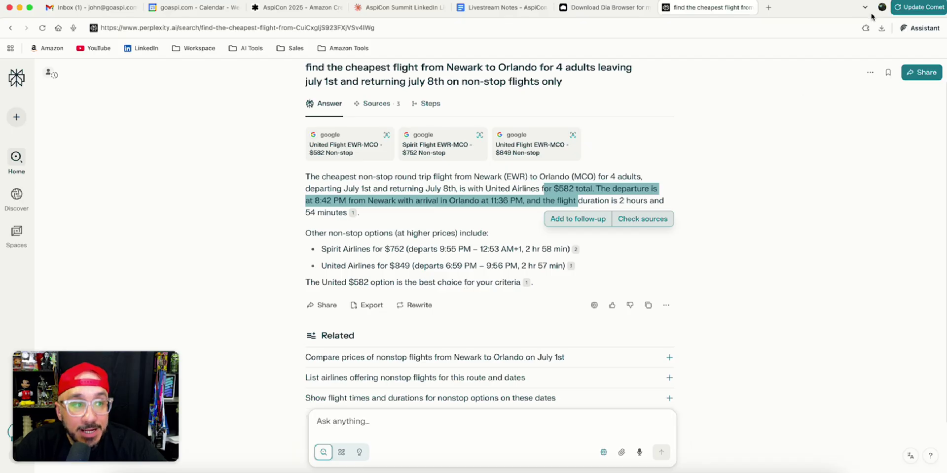
Open a new Comet tab, preview the Research mode of the prompt, and return it to Search mode
click(768, 8)
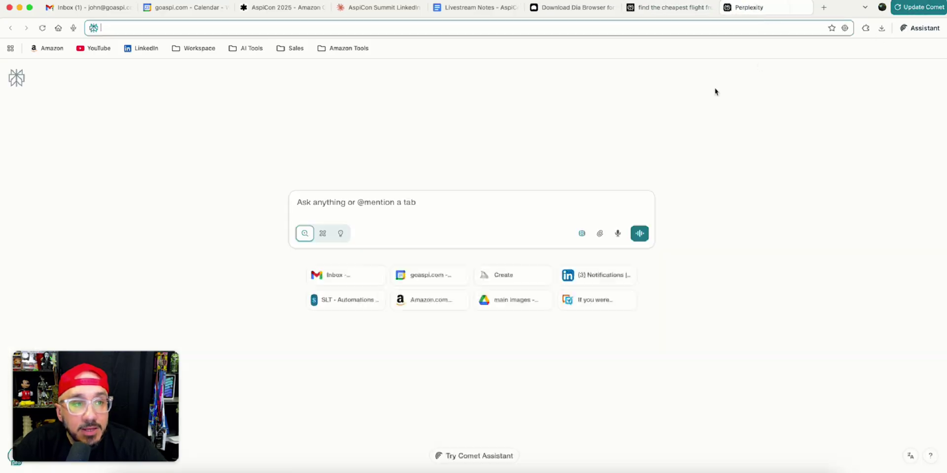
click(323, 235)
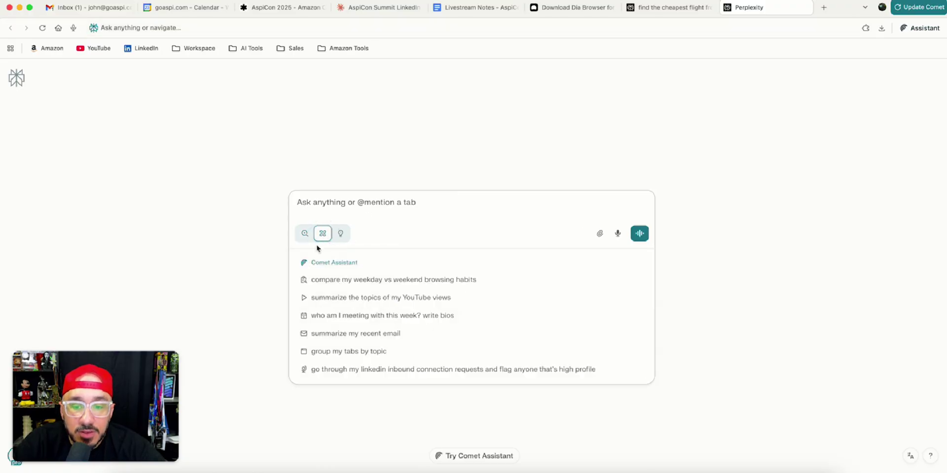
click(305, 236)
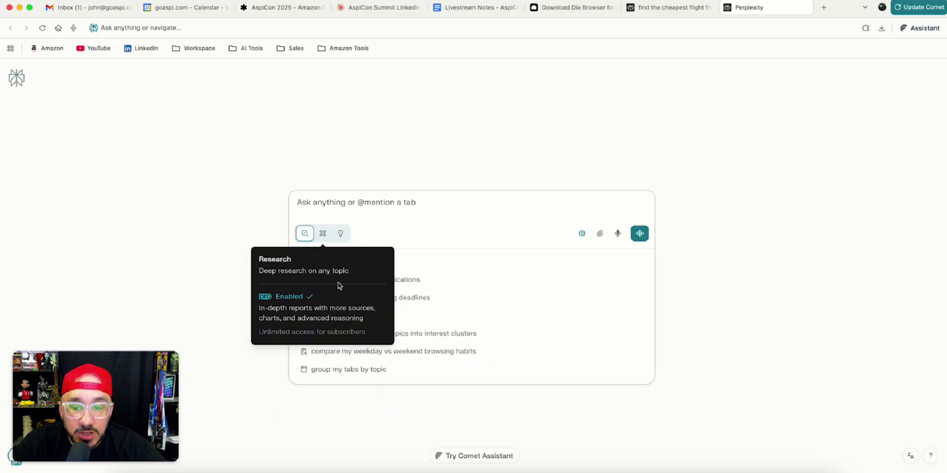
click(385, 226)
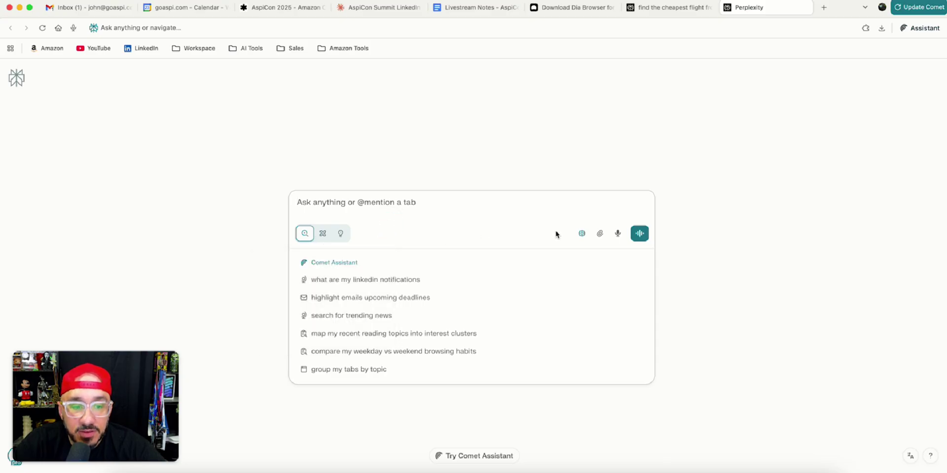
Browse the AI models available for the Perplexity prompt and close the list without choosing another one
click(581, 234)
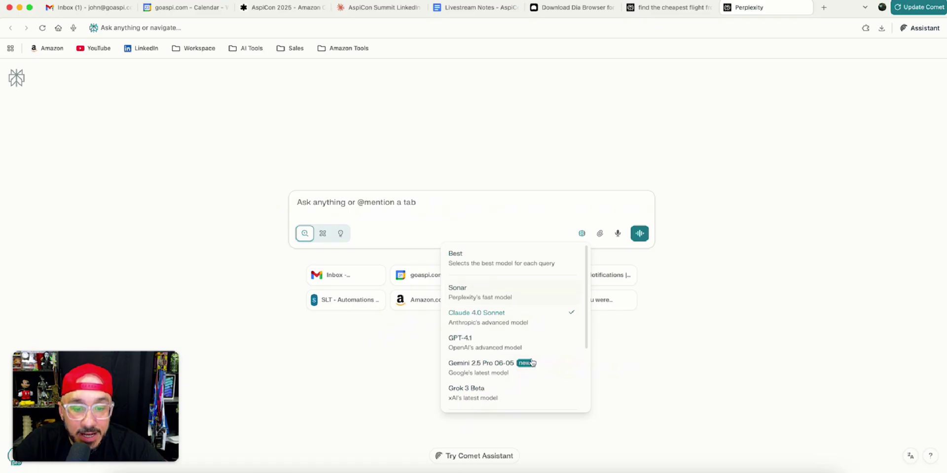
scroll(536, 303, down, 3)
right_click(538, 302)
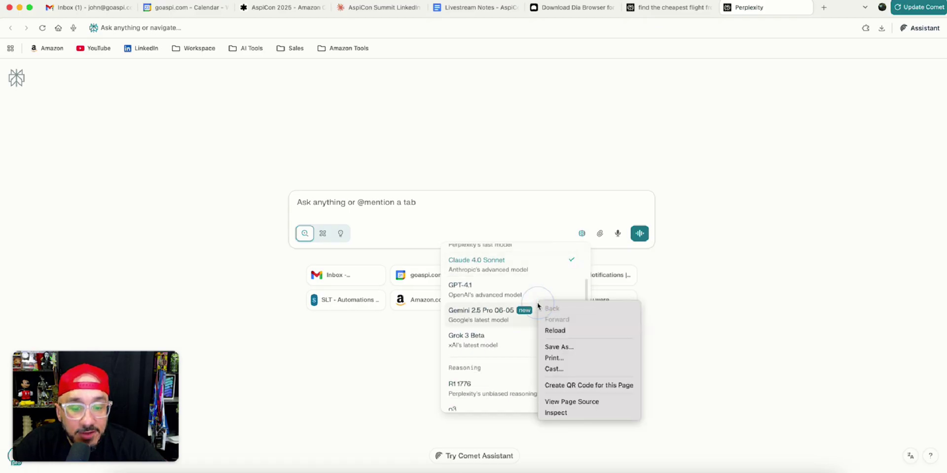
click(729, 281)
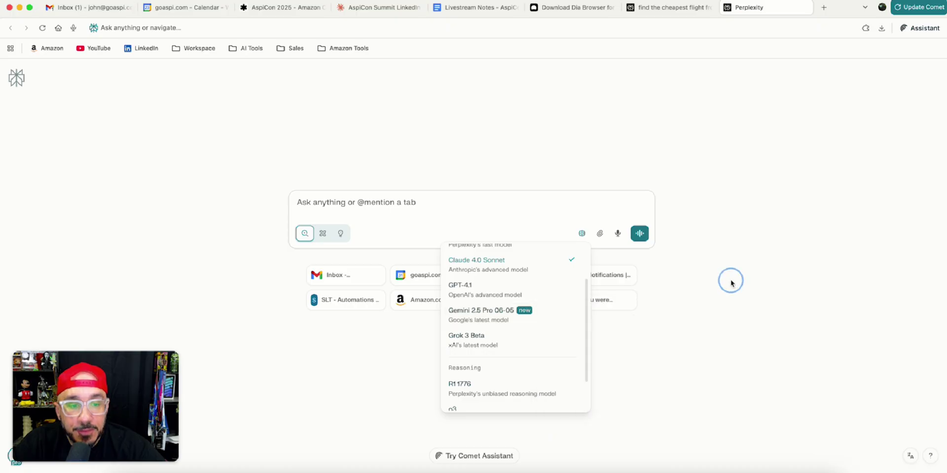
click(725, 244)
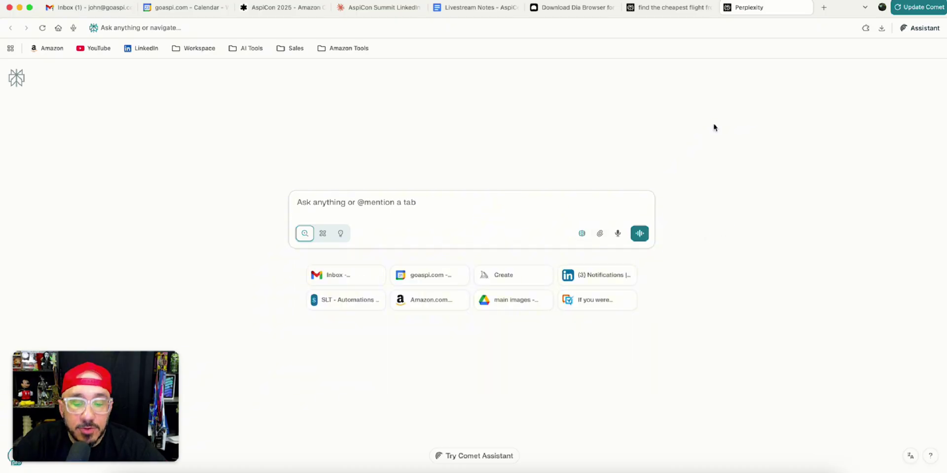
Switch between Dia's flight answer and Comet to compare them, ending on Dia's flight chat
key(super+Tab)
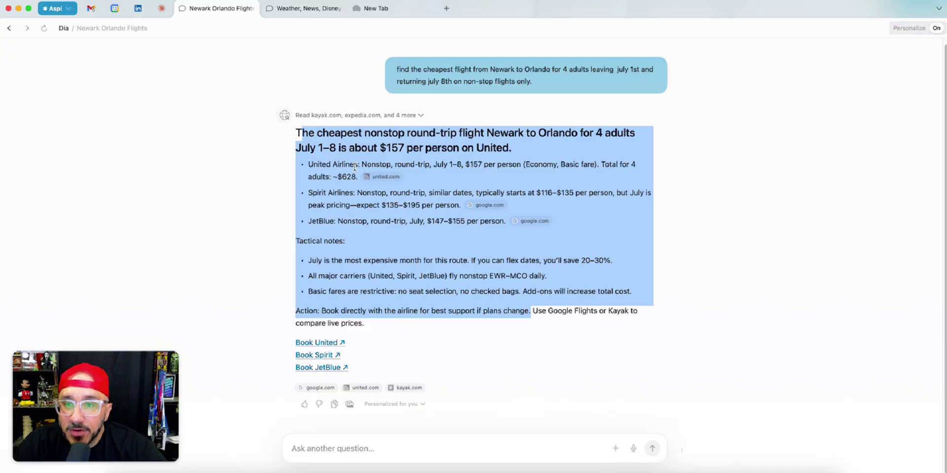
key(super+Tab)
key(super+Tab)
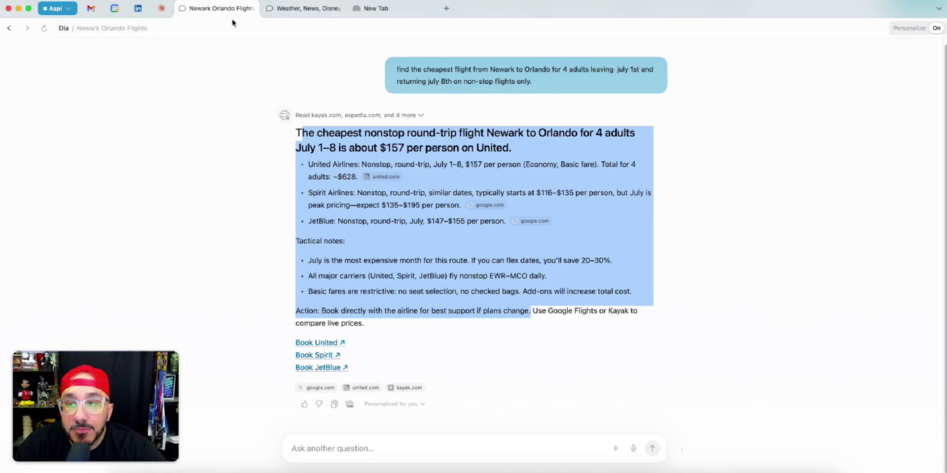
right_click(495, 14)
click(801, 84)
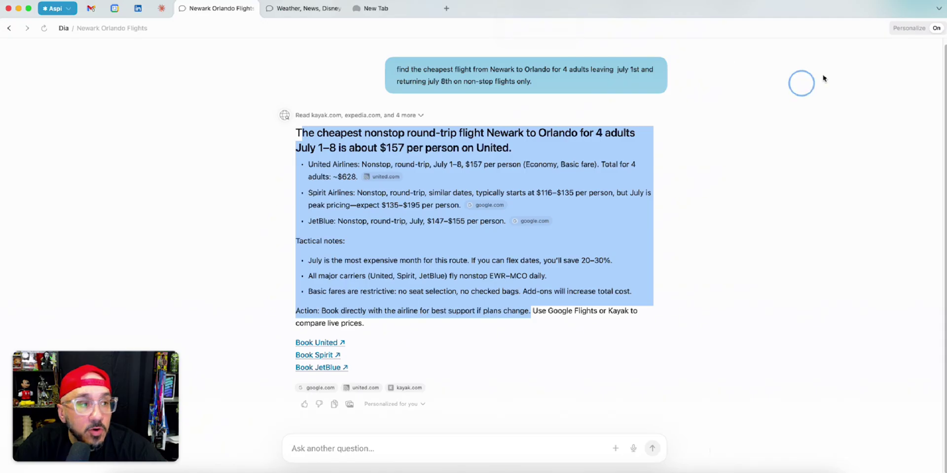
Examine Dia's answer personalization, highlighting the learning style, writing style and coding preferences, and close it
click(935, 27)
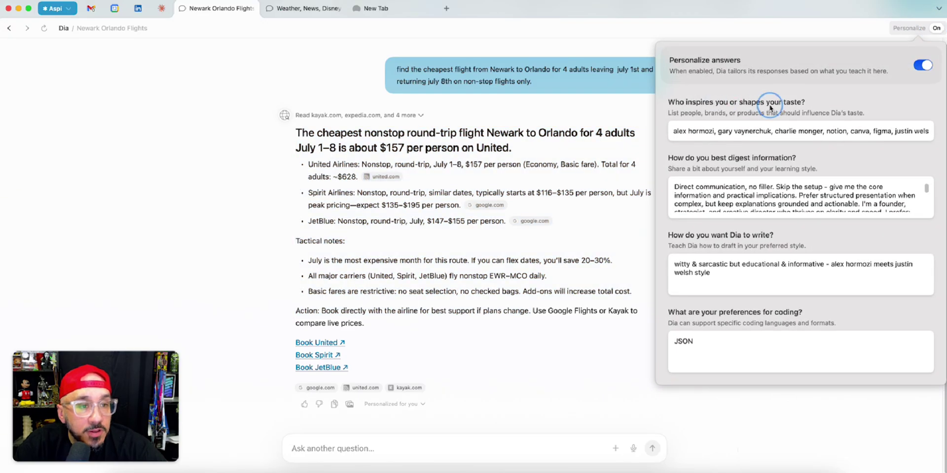
click(719, 192)
key(super+a)
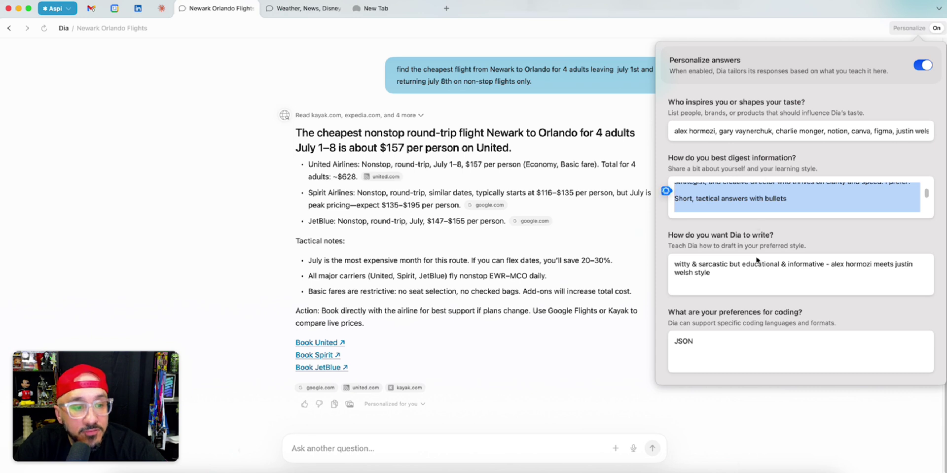
drag(710, 283, 697, 266)
click(706, 346)
key(super+a)
click(638, 357)
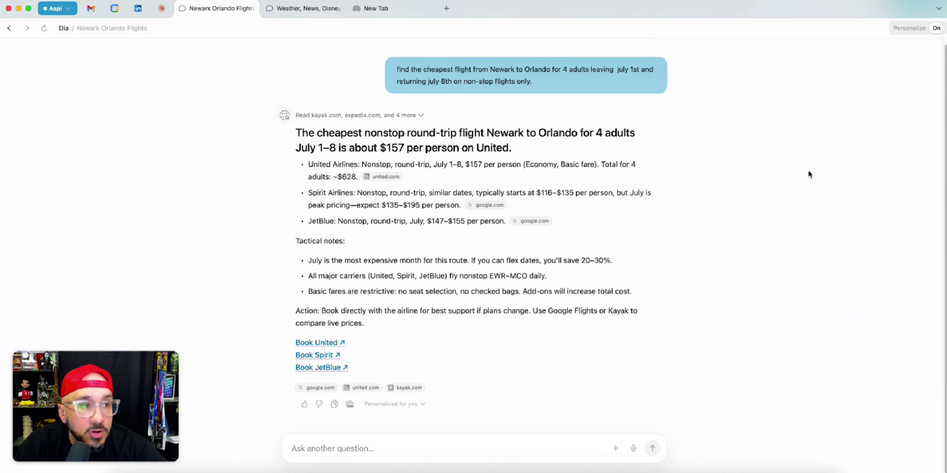
Open a new Dia tab and add a blank custom skill from the prompt's skill options
click(446, 8)
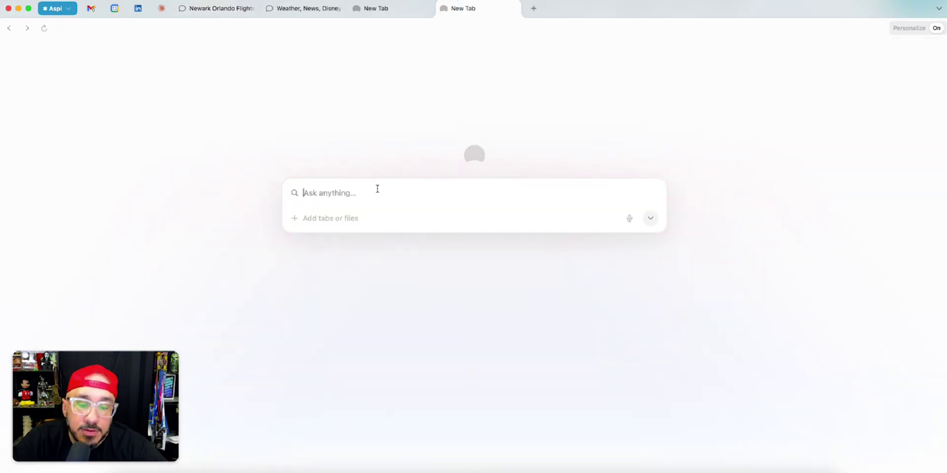
click(337, 194)
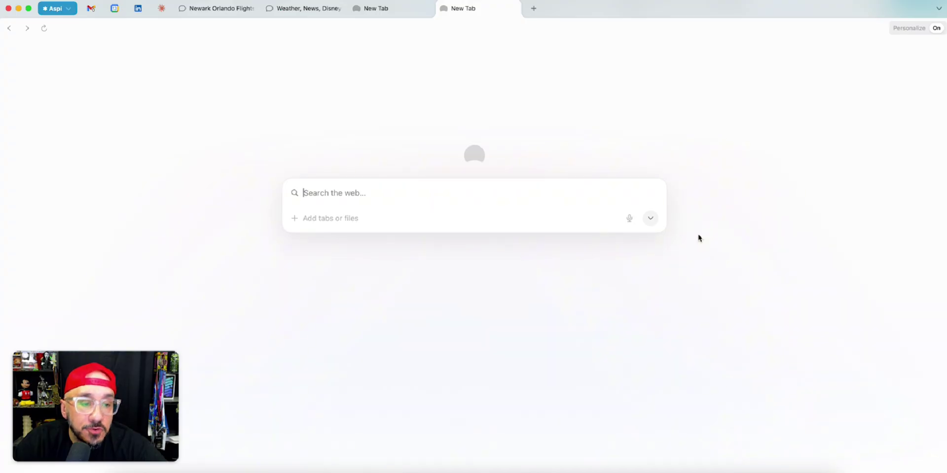
click(658, 226)
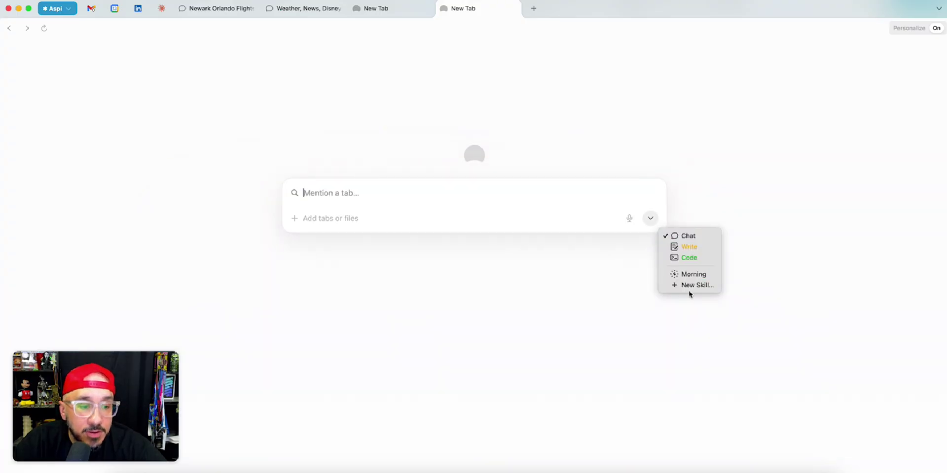
click(689, 291)
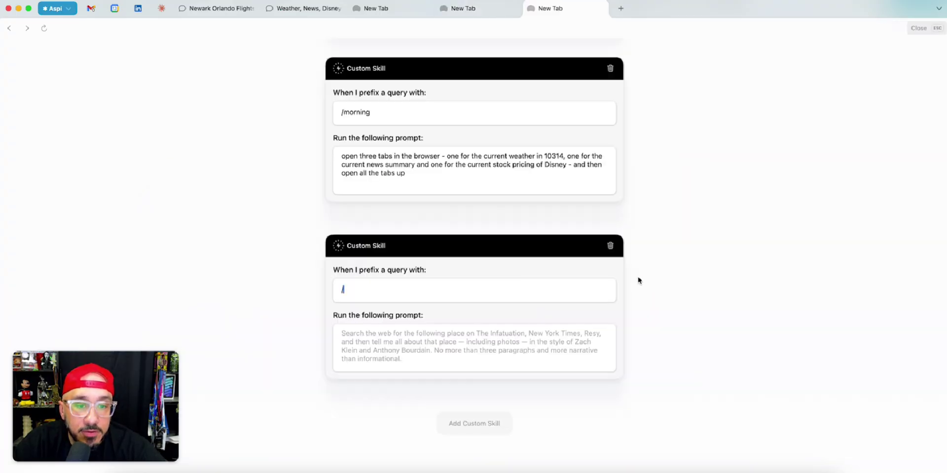
click(396, 291)
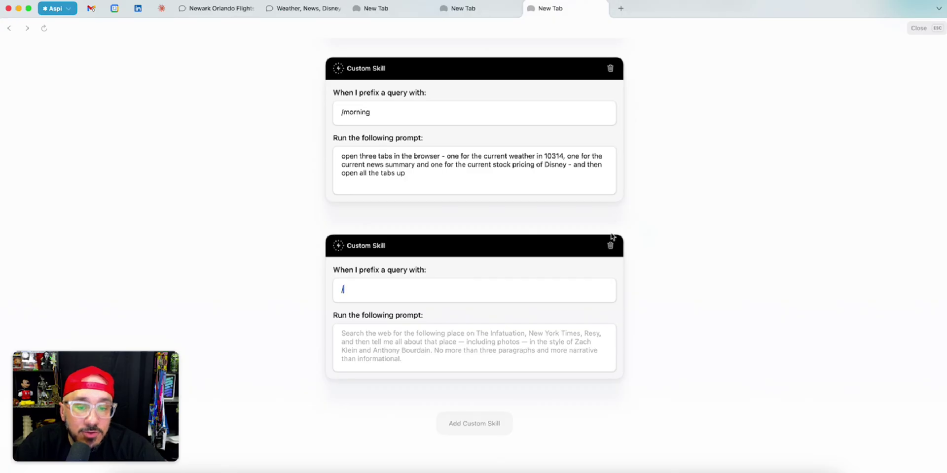
Switch to Comet and ask Perplexity to "search daily at 9am for the latest AI news and email me a summary with links"
key(super+Tab)
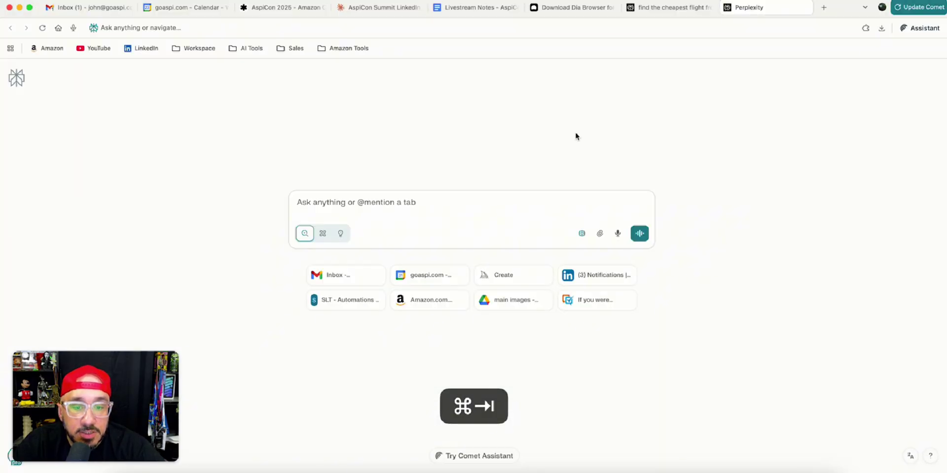
click(428, 207)
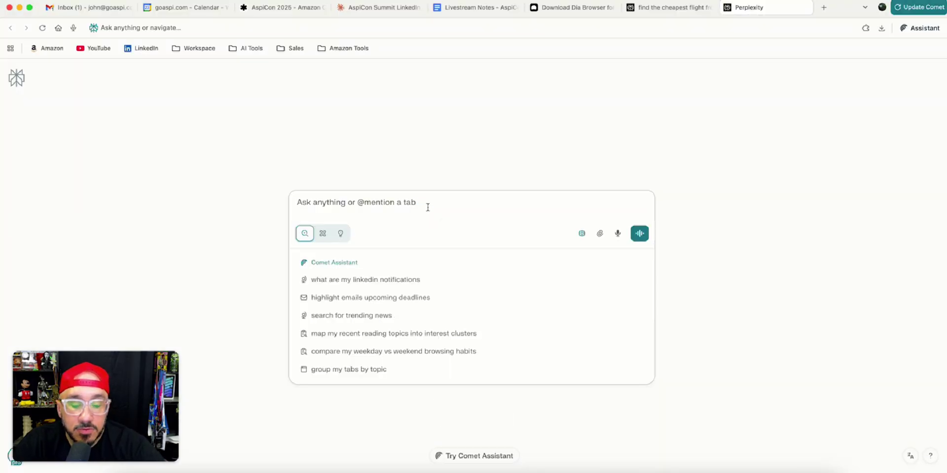
text(search d)
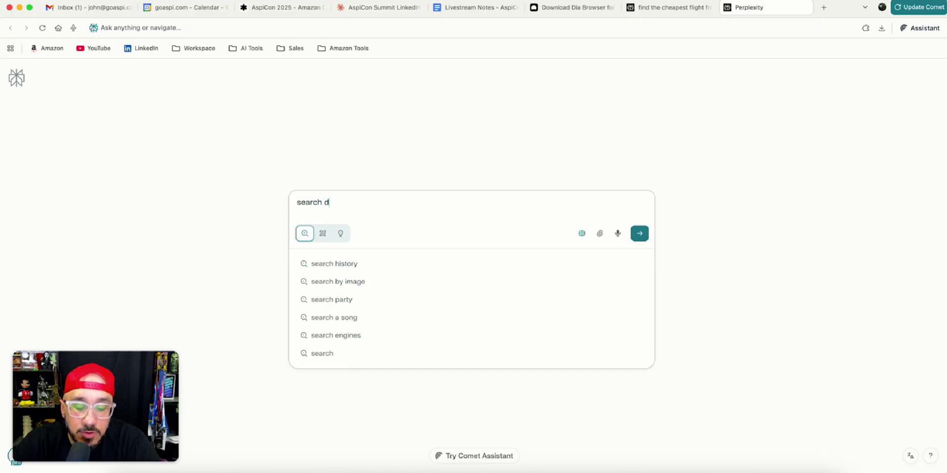
text(aily at 9am for the)
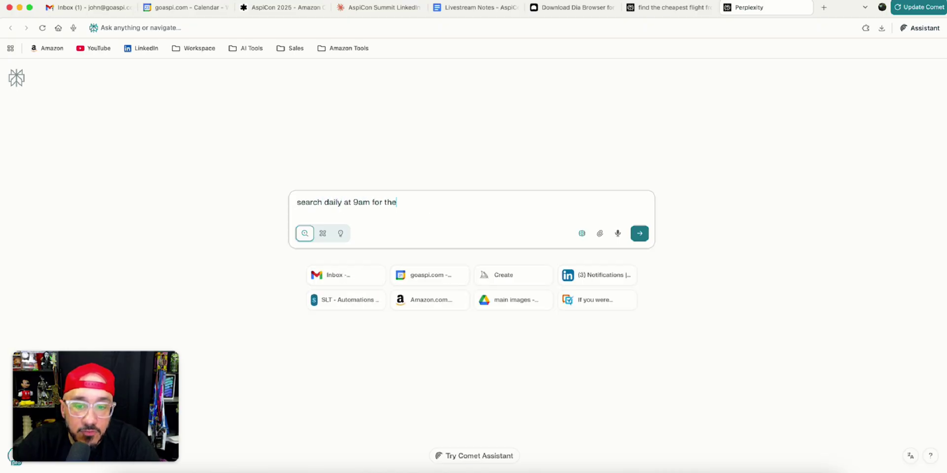
text( latest AI news )
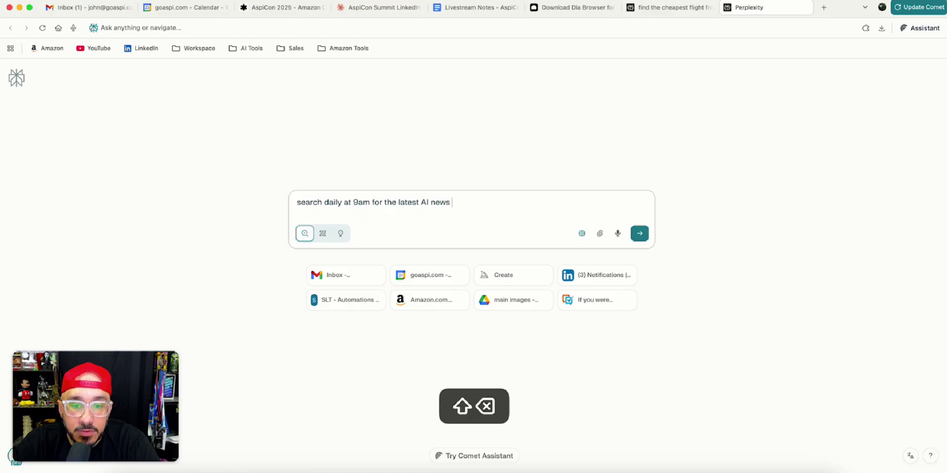
text(and email me a summary)
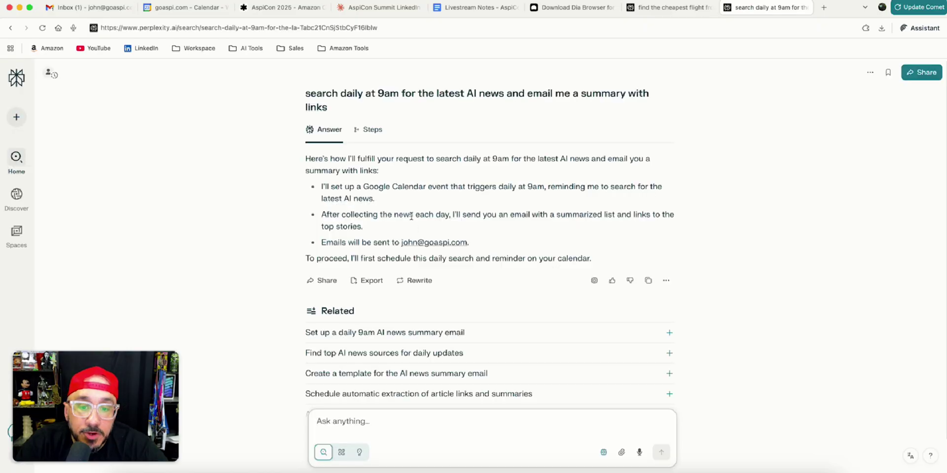
Highlight the email delivery and calendar scheduling lines in Comet's answer, and switch back to Dia
drag(419, 215, 550, 241)
drag(378, 258, 593, 264)
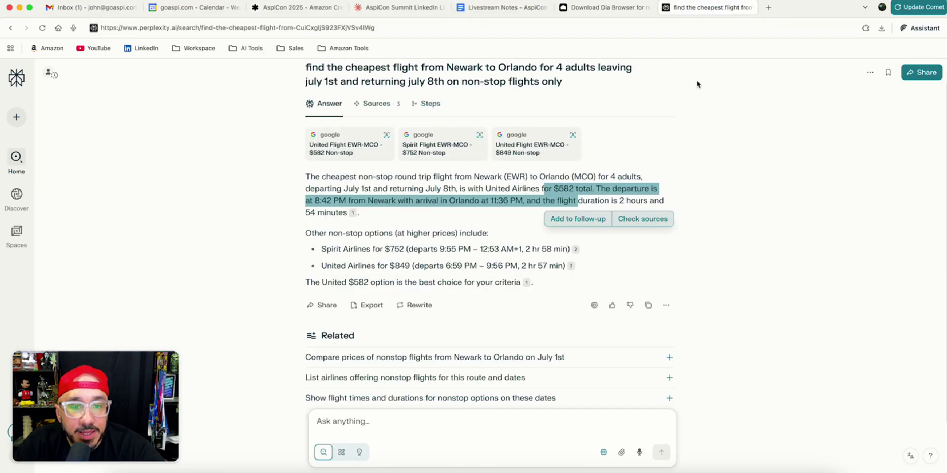
key(super+Tab)
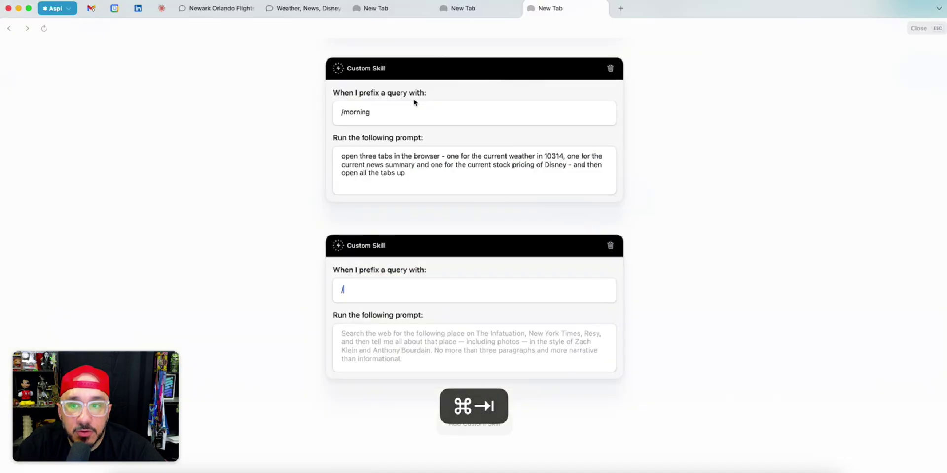
Revisit Dia's Newark to Orlando flight chat, and return to the skill settings to review the Code Skill and /morning custom skill
click(233, 9)
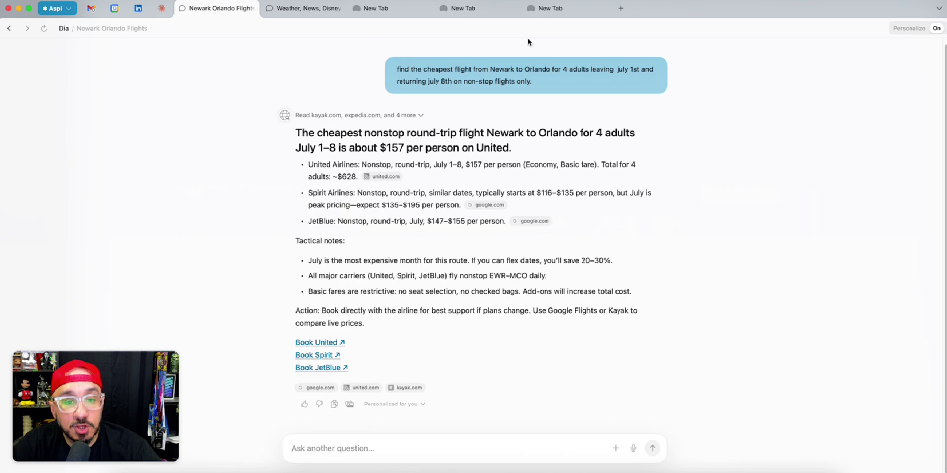
click(562, 10)
scroll(508, 144, down, 7)
scroll(506, 145, down, 3)
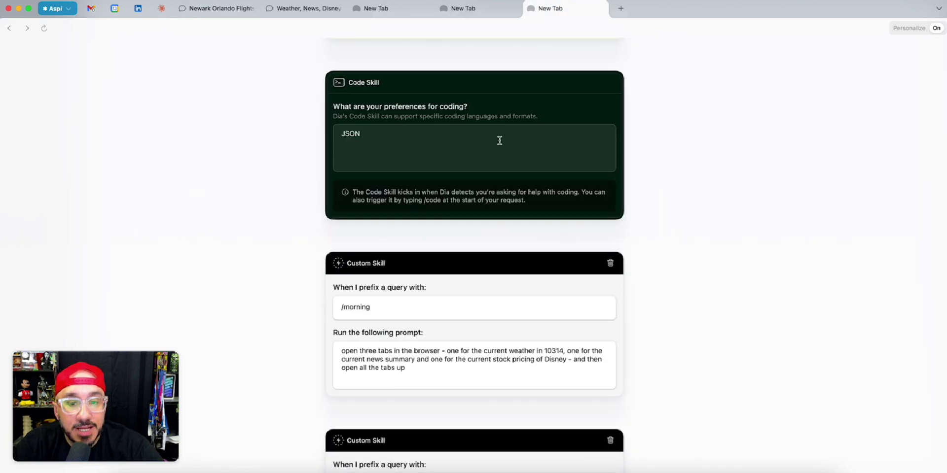